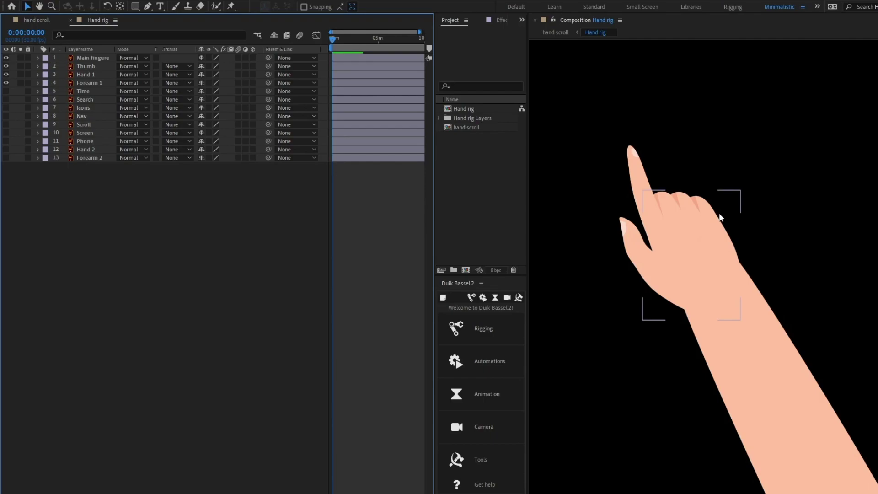
- Move Forearm 1's anchor point to its joint with the Pan Behind tool
{"action": "left_click", "coordinate": [773, 380]}
{"action": "key", "text": "space"}
{"action": "left_click_drag", "start_coordinate": [845, 388], "coordinate": [818, 300]}
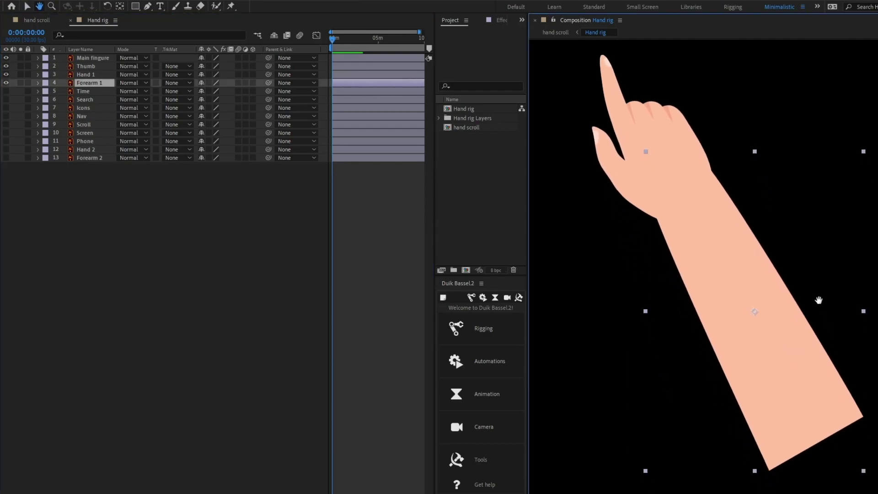
{"action": "key", "text": "y"}
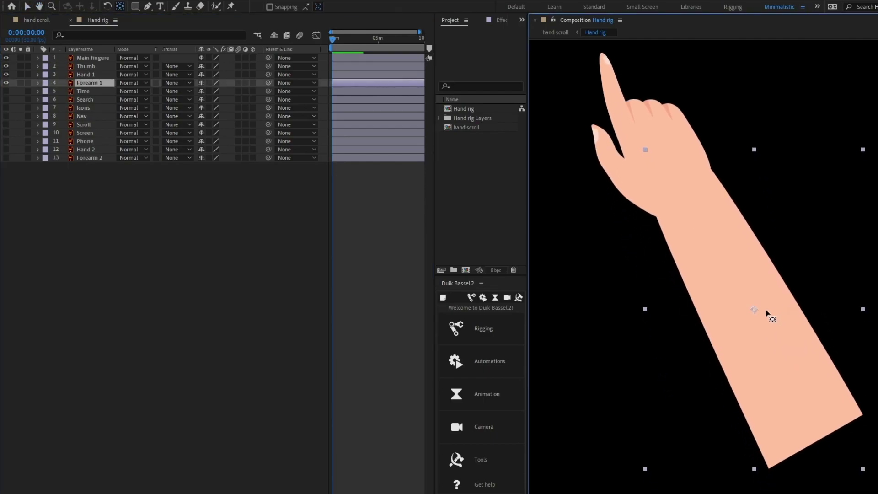
{"action": "left_click_drag", "start_coordinate": [754, 311], "coordinate": [770, 346]}
- Move Hand 1's anchor to the wrist and Thumb's anchor toward its base
{"action": "left_click", "coordinate": [683, 142]}
{"action": "left_click_drag", "start_coordinate": [681, 141], "coordinate": [717, 239]}
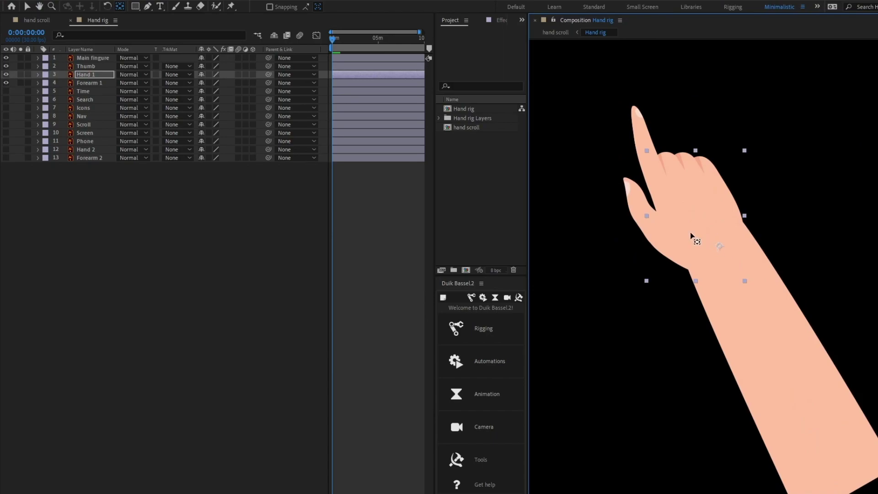
{"action": "left_click", "coordinate": [631, 204]}
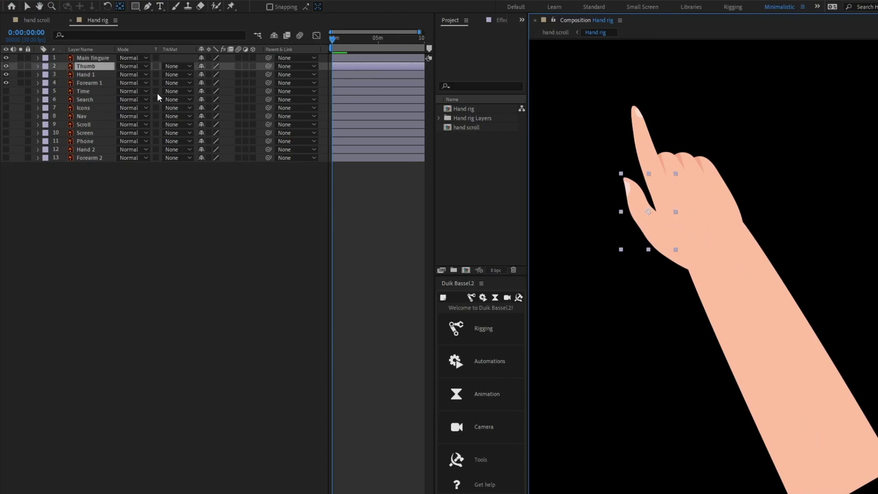
{"action": "left_click_drag", "start_coordinate": [649, 211], "coordinate": [657, 227]}
{"action": "left_click", "coordinate": [632, 116]}
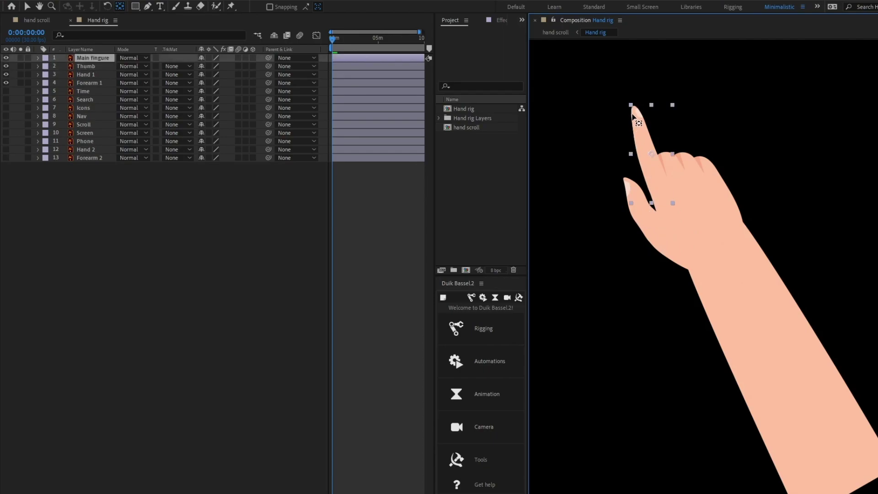
{"action": "left_click_drag", "start_coordinate": [659, 125], "coordinate": [726, 331]}
{"action": "scroll", "coordinate": [685, 150], "scroll_direction": "up", "scroll_amount": 1}
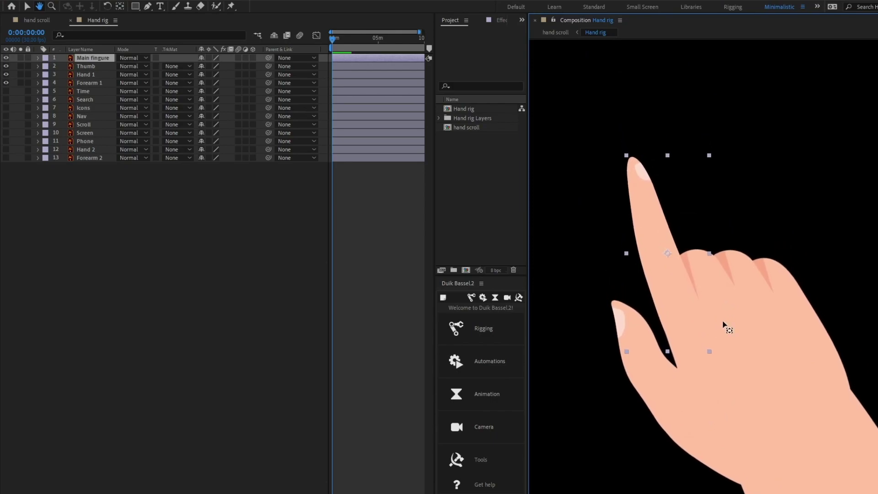
- Solo Main fingure and place four Puppet Position pins from finger base to fingertip
{"action": "left_click", "coordinate": [21, 57]}
{"action": "left_click_drag", "start_coordinate": [751, 308], "coordinate": [745, 288]}
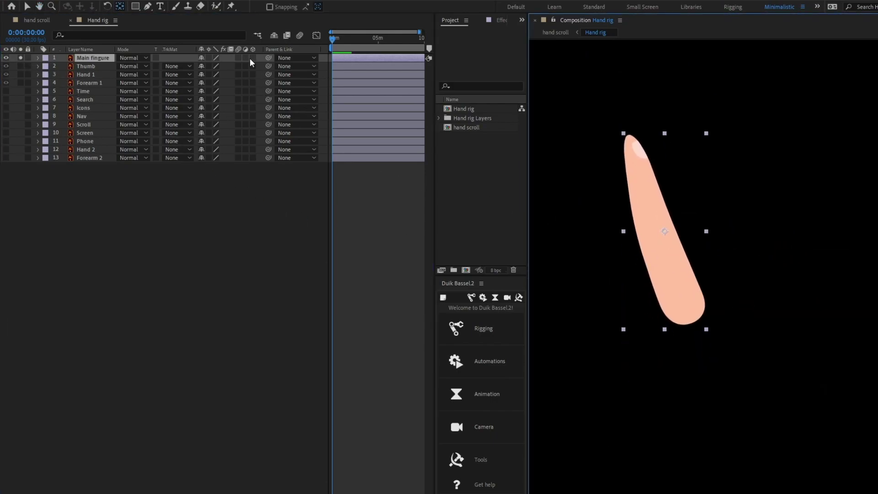
{"action": "left_click", "coordinate": [231, 6]}
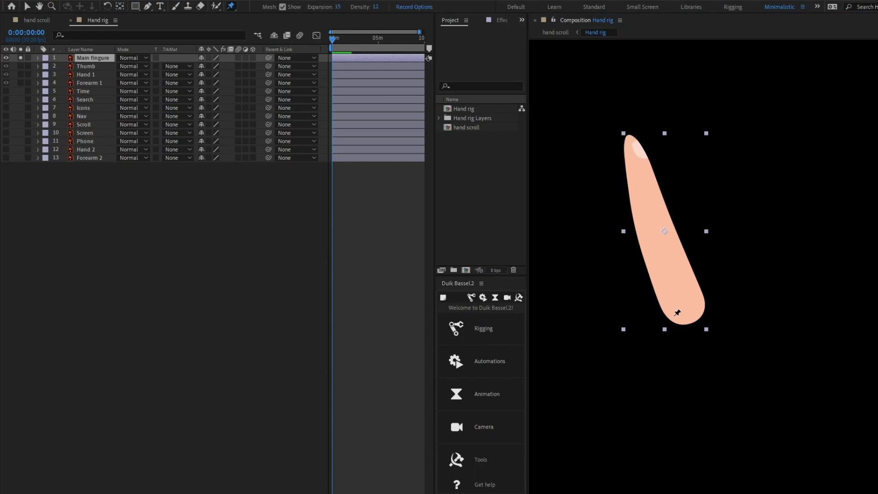
{"action": "left_click", "coordinate": [680, 308]}
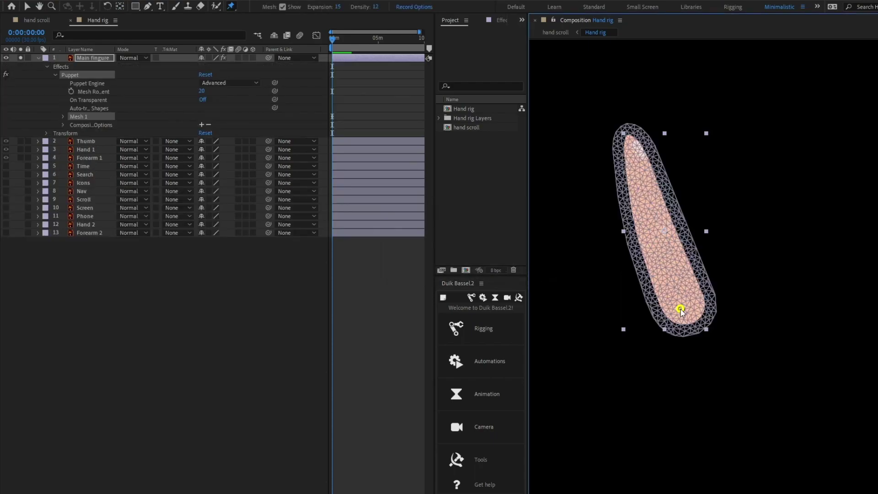
{"action": "left_click", "coordinate": [664, 255]}
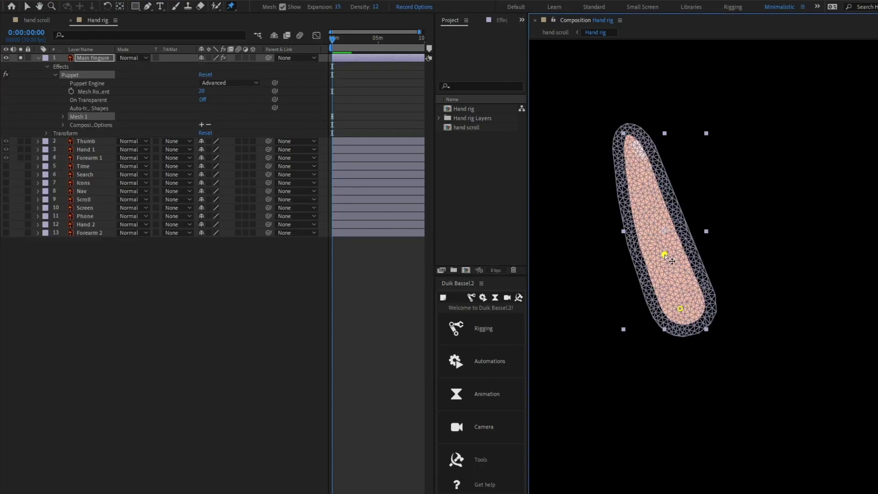
{"action": "left_click", "coordinate": [647, 192]}
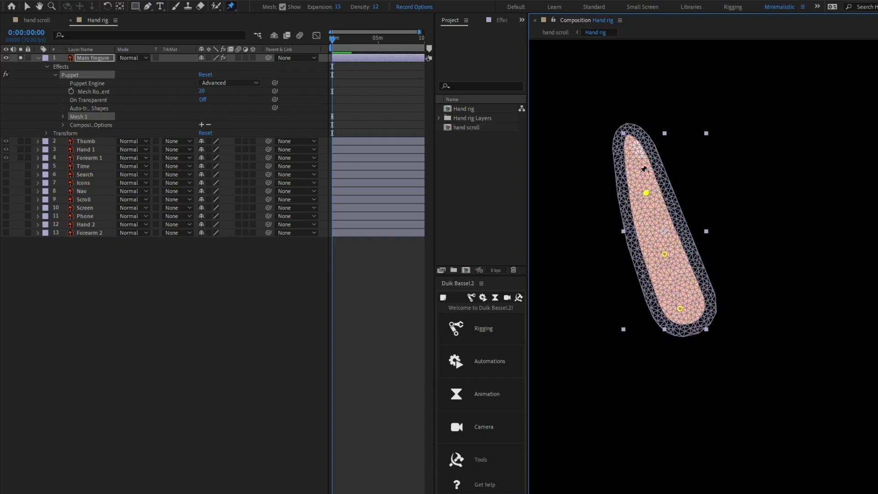
{"action": "left_click", "coordinate": [630, 142]}
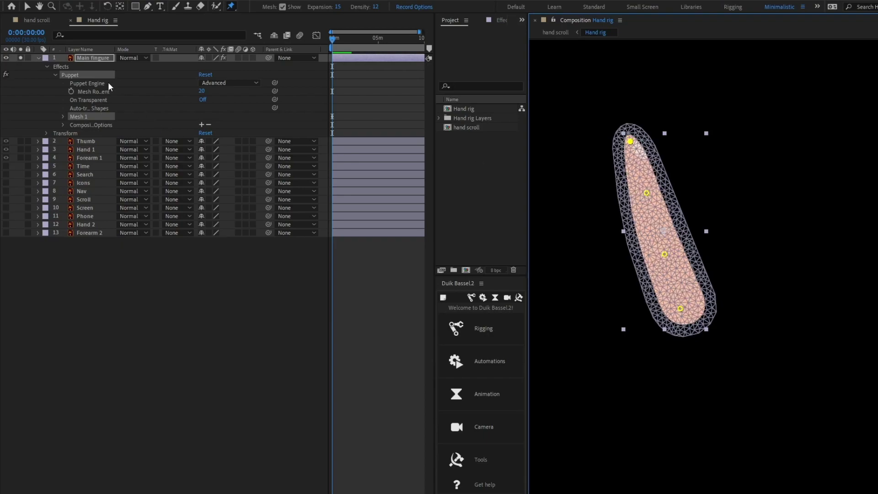
{"action": "left_click", "coordinate": [67, 74]}
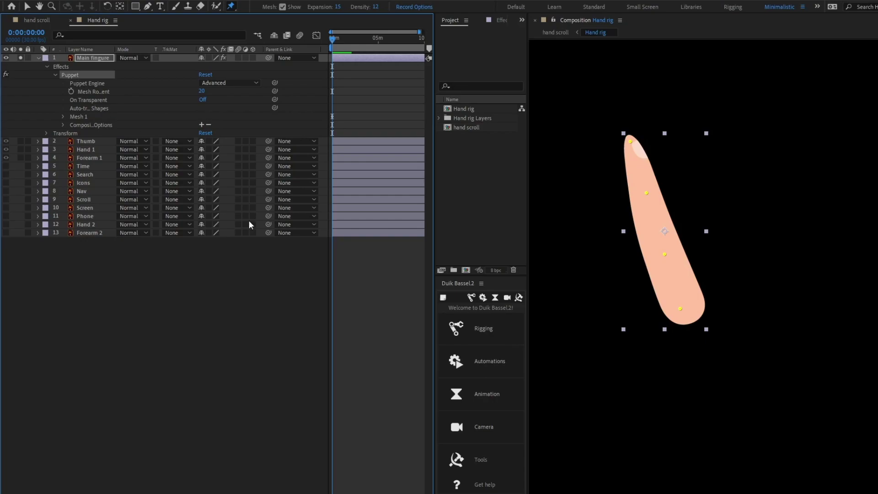
- Add Duik bones to the four puppet pins and name the first two bones 1 and 2
{"action": "left_click", "coordinate": [472, 297]}
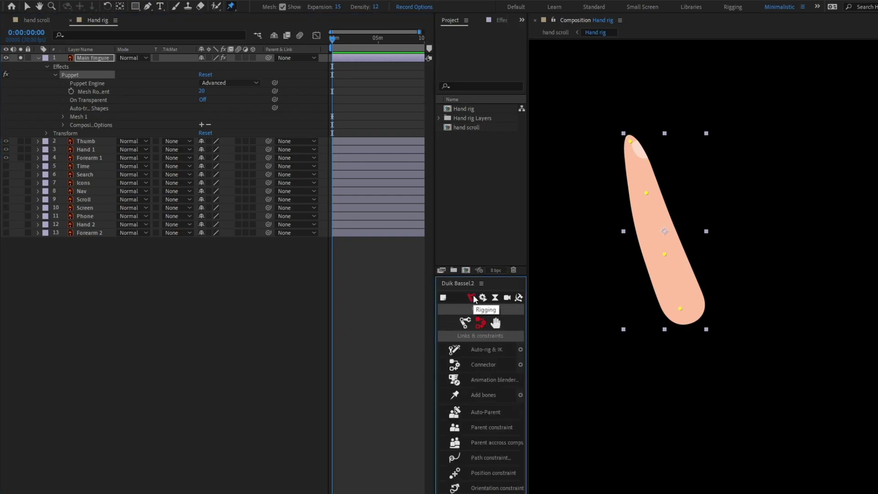
{"action": "left_click", "coordinate": [476, 396]}
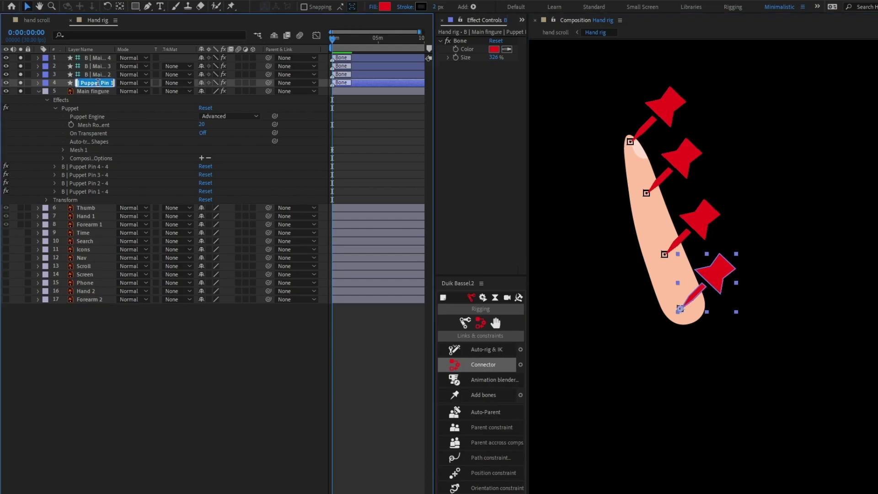
{"action": "type", "text": "1"}
{"action": "key", "text": "Return"}
{"action": "key", "text": "ctrl+Up"}
{"action": "key", "text": "Return"}
{"action": "type", "text": "2"}
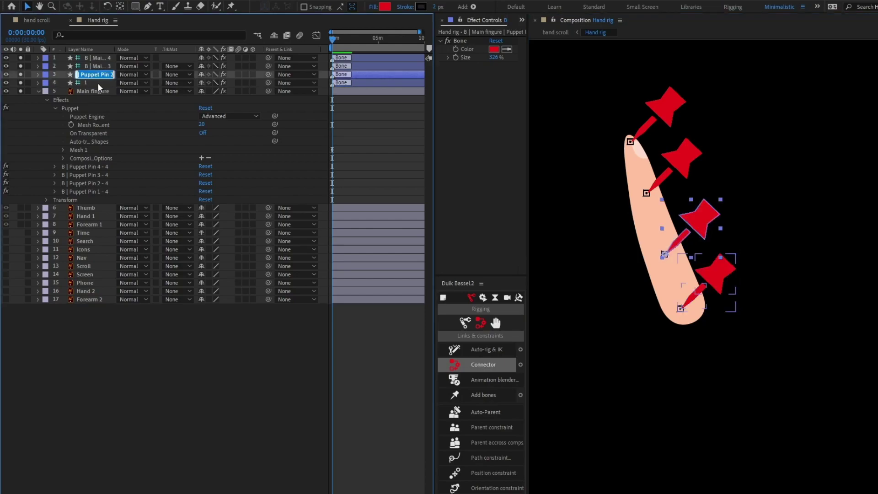
{"action": "key", "text": "Return"}
- Name the upper bone layers 3 and 4, then select all four bones
{"action": "key", "text": "ctrl+Up"}
{"action": "key", "text": "Return"}
{"action": "type", "text": "3"}
{"action": "key", "text": "Return"}
{"action": "key", "text": "ctrl+Up"}
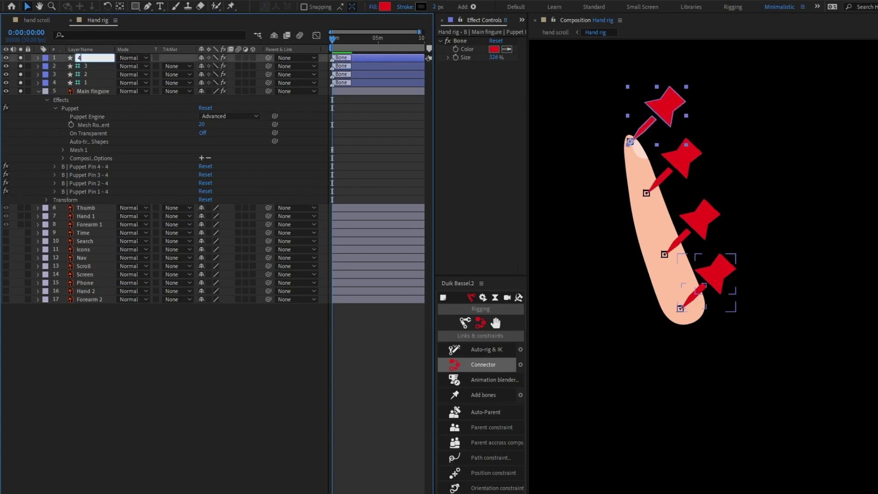
{"action": "key", "text": "Return"}
{"action": "type", "text": "4"}
{"action": "key", "text": "Return"}
{"action": "left_click", "coordinate": [92, 83]}
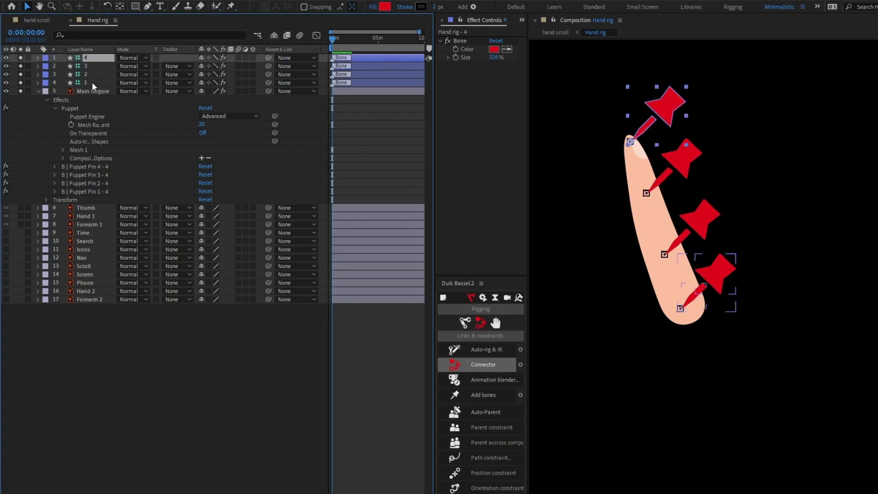
{"action": "left_click", "coordinate": [89, 58], "text": "shift"}
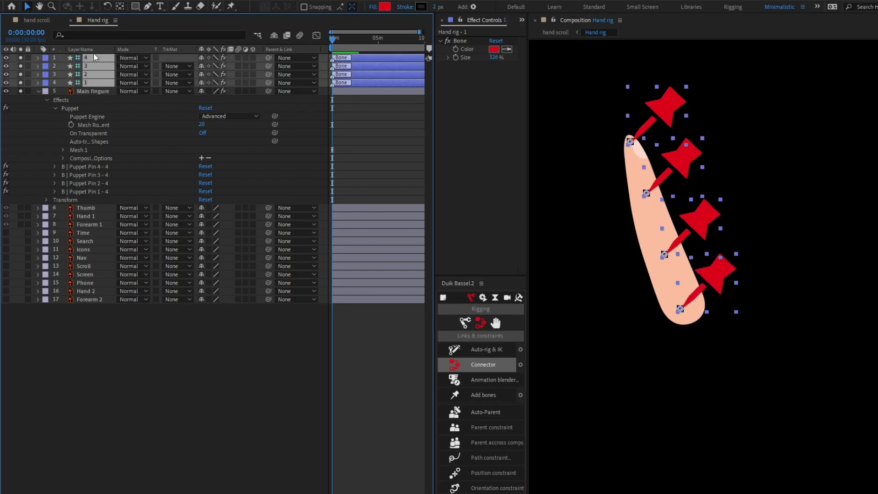
- Add a Duik Arm (or front leg) structure with Arm, Forearm, Hand and Arm tip over bones 1–4
{"action": "left_click", "coordinate": [464, 323]}
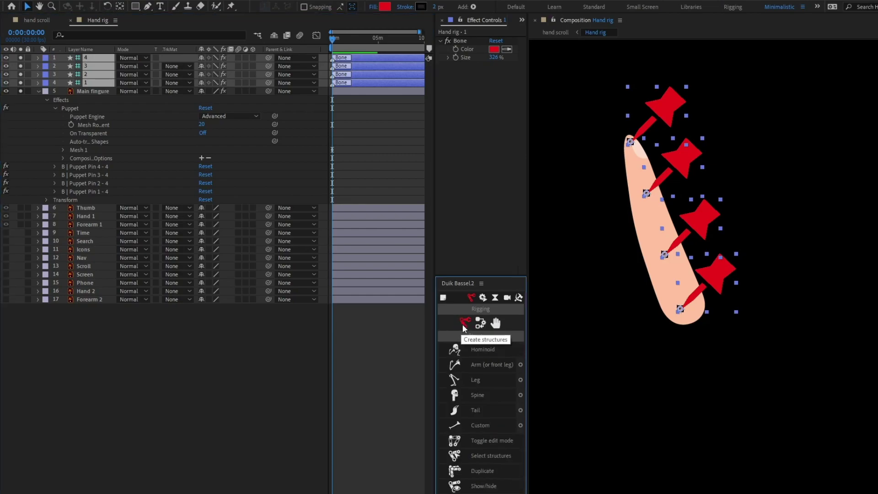
{"action": "left_click", "coordinate": [479, 364]}
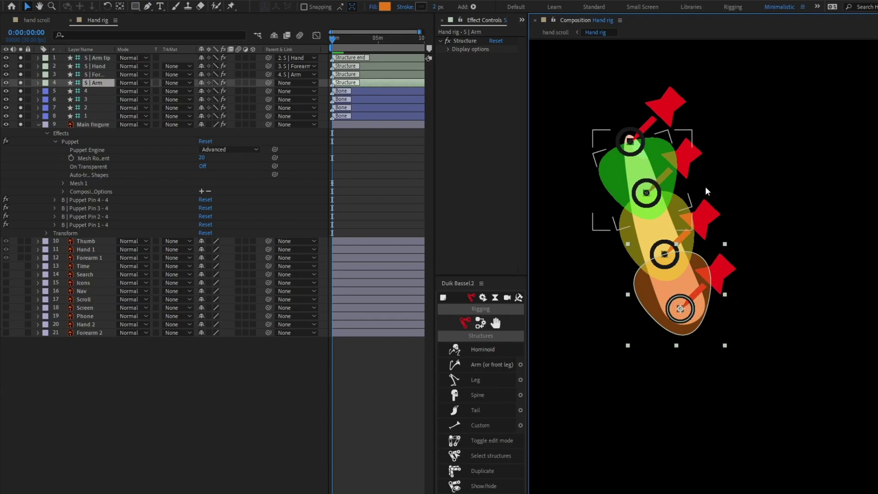
{"action": "key", "text": "comma"}
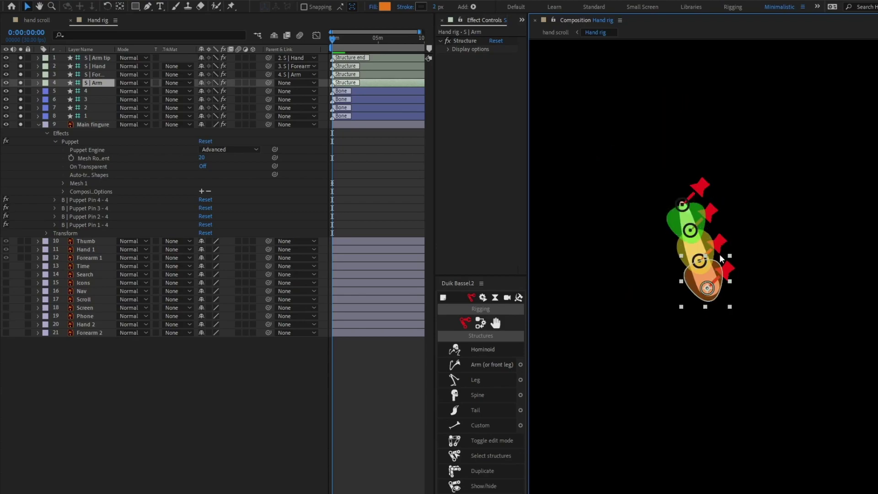
{"action": "left_click", "coordinate": [95, 85]}
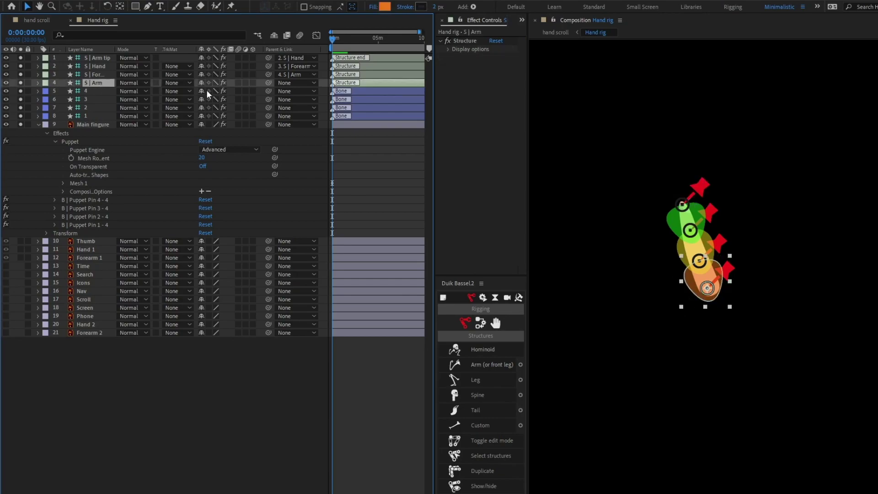
{"action": "scroll", "coordinate": [754, 280], "scroll_direction": "up", "scroll_amount": 1}
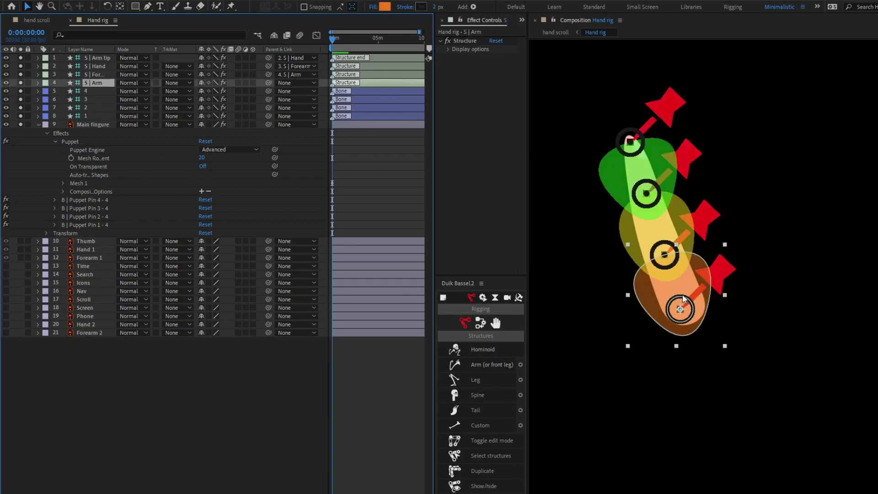
- Parent bones 1, 2, 3 and 4 to S | Arm, S | Forearm, S | Hand and S | Arm tip
{"action": "left_click", "coordinate": [101, 116]}
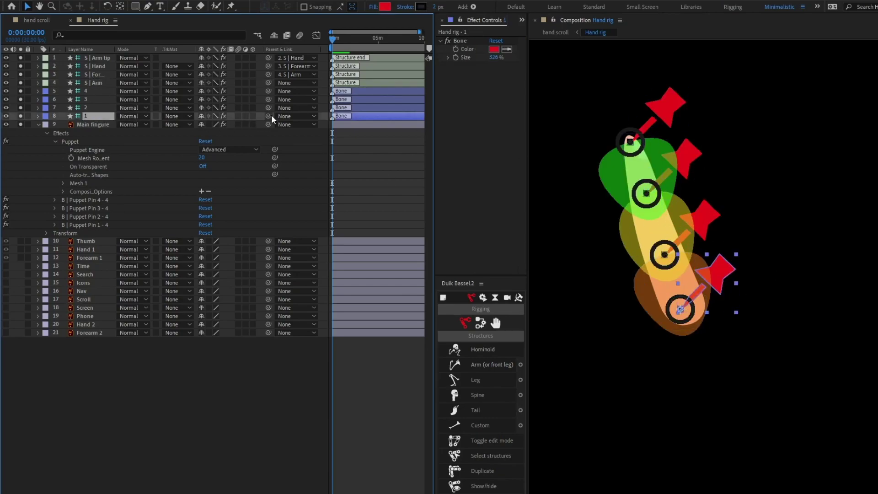
{"action": "left_click_drag", "start_coordinate": [270, 116], "coordinate": [93, 85]}
{"action": "left_click", "coordinate": [93, 107]}
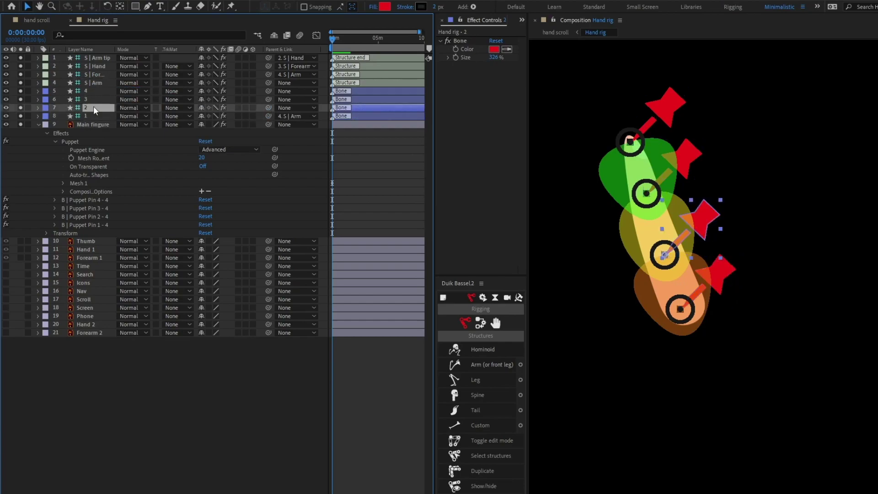
{"action": "left_click_drag", "start_coordinate": [268, 107], "coordinate": [99, 73]}
{"action": "left_click", "coordinate": [93, 99]}
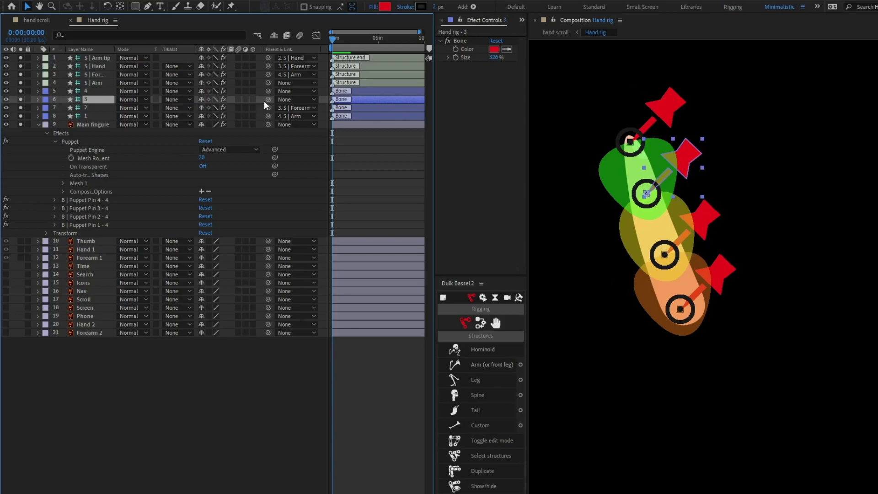
{"action": "left_click_drag", "start_coordinate": [267, 99], "coordinate": [101, 69]}
{"action": "left_click", "coordinate": [97, 92]}
{"action": "left_click_drag", "start_coordinate": [269, 90], "coordinate": [102, 57]}
- Select all four arm structure layers and bring up Duik's Links & constraints tools
{"action": "left_click", "coordinate": [100, 83]}
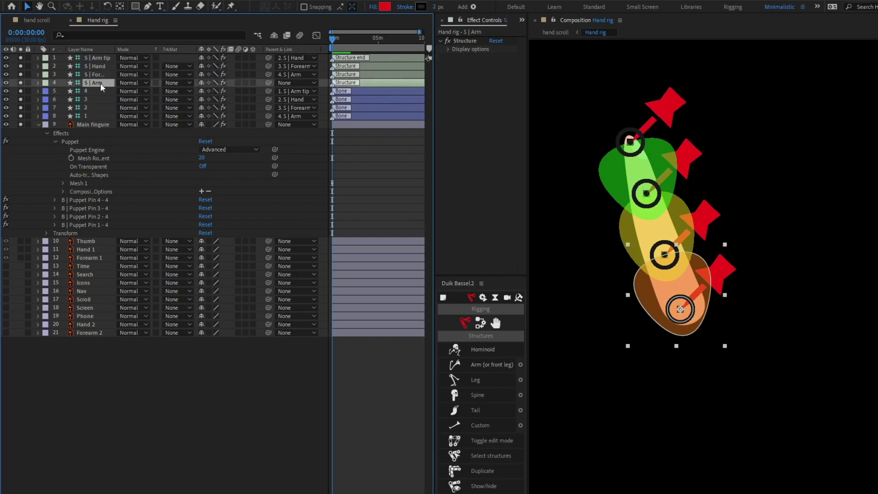
{"action": "left_click", "coordinate": [103, 55], "text": "shift"}
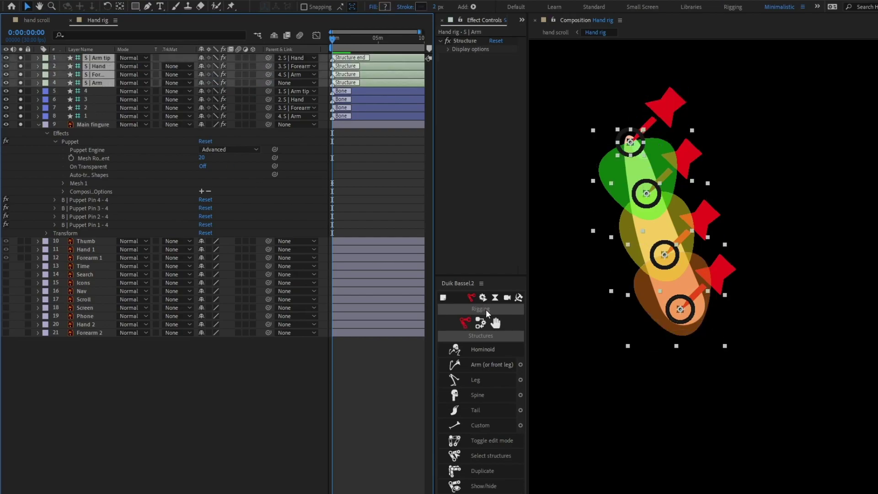
{"action": "left_click", "coordinate": [482, 325]}
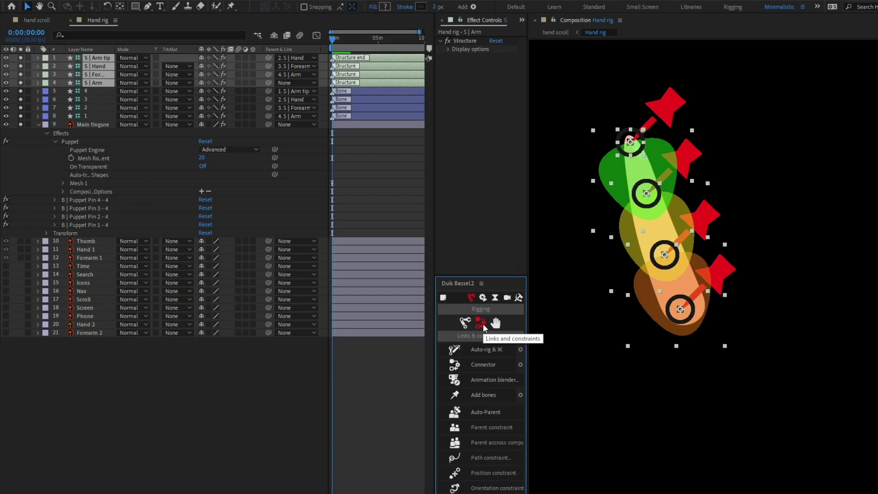
- Auto-rig the arm with IK, test the C | Hand controller, and undo the test pose
{"action": "left_click", "coordinate": [481, 356]}
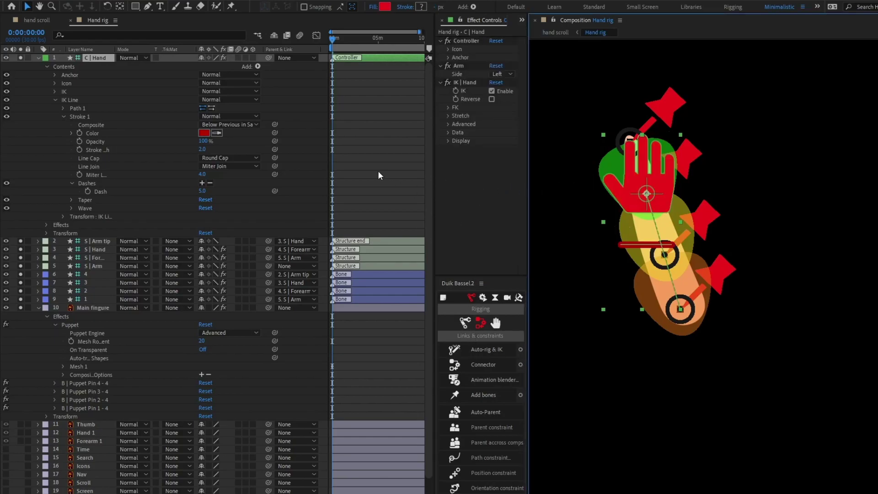
{"action": "left_click_drag", "start_coordinate": [646, 176], "coordinate": [634, 197]}
{"action": "key", "text": "ctrl+z"}
{"action": "left_click", "coordinate": [38, 58]}
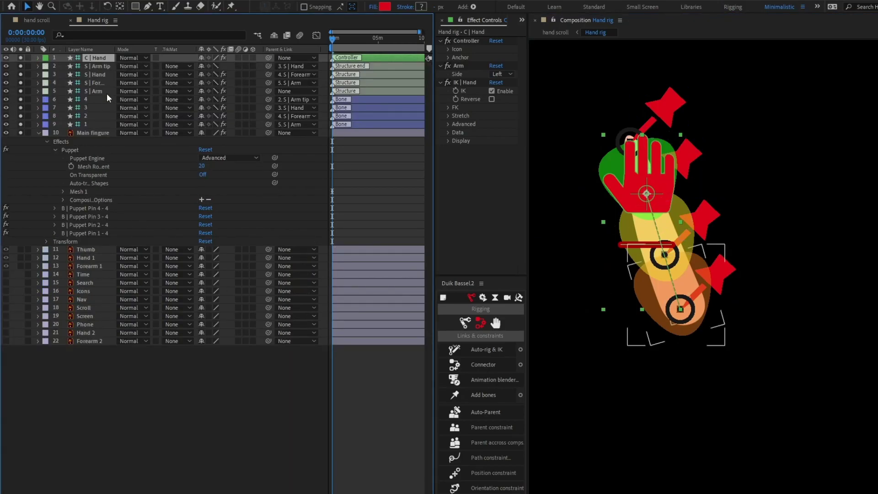
- Parent S | Arm to Hand 1 and hide all bone and structure layers
{"action": "left_click", "coordinate": [94, 91]}
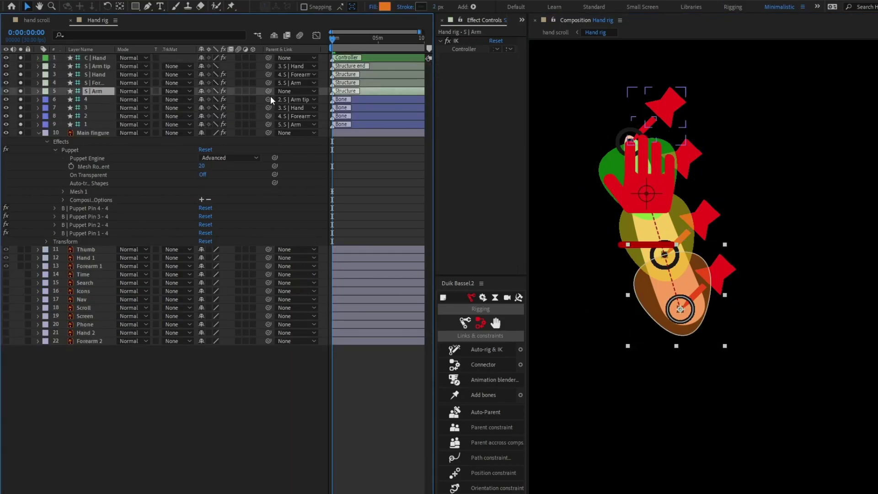
{"action": "left_click_drag", "start_coordinate": [268, 91], "coordinate": [90, 257]}
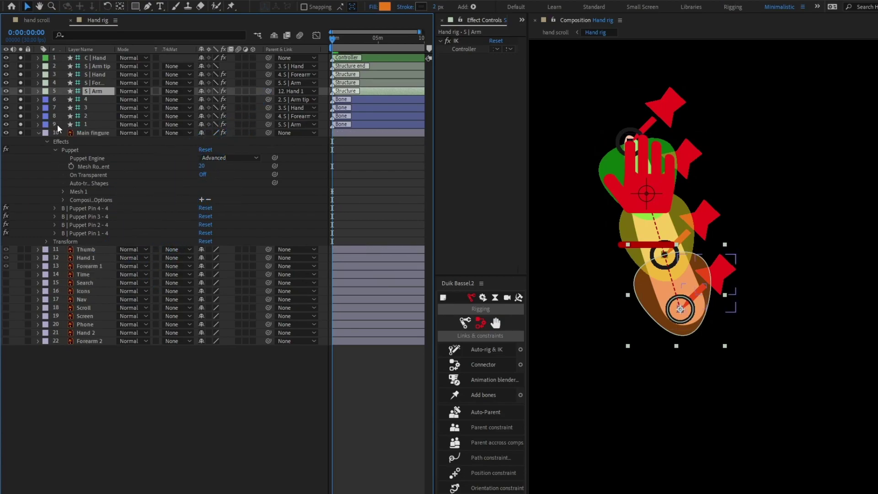
{"action": "left_click", "coordinate": [86, 124]}
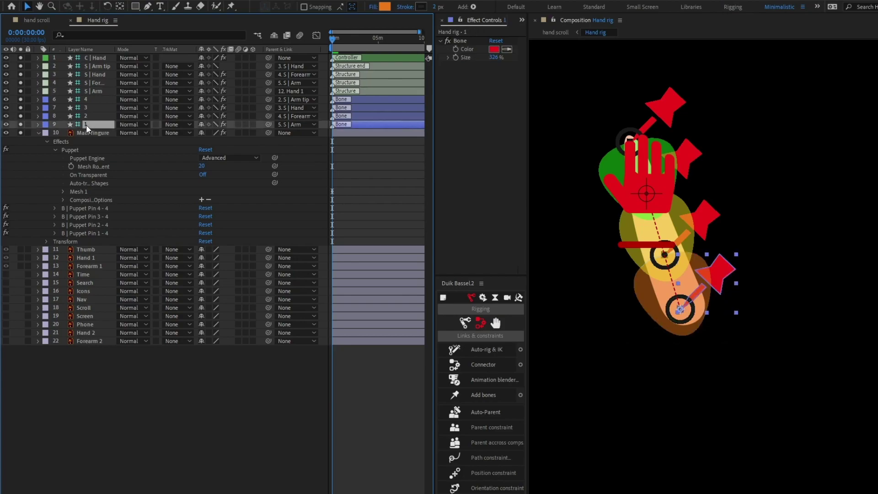
{"action": "left_click", "coordinate": [100, 67], "text": "shift"}
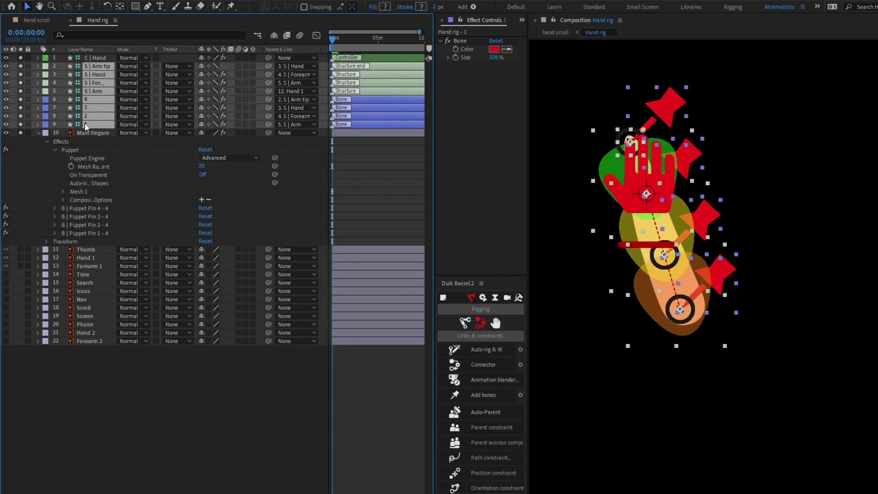
{"action": "left_click", "coordinate": [6, 124]}
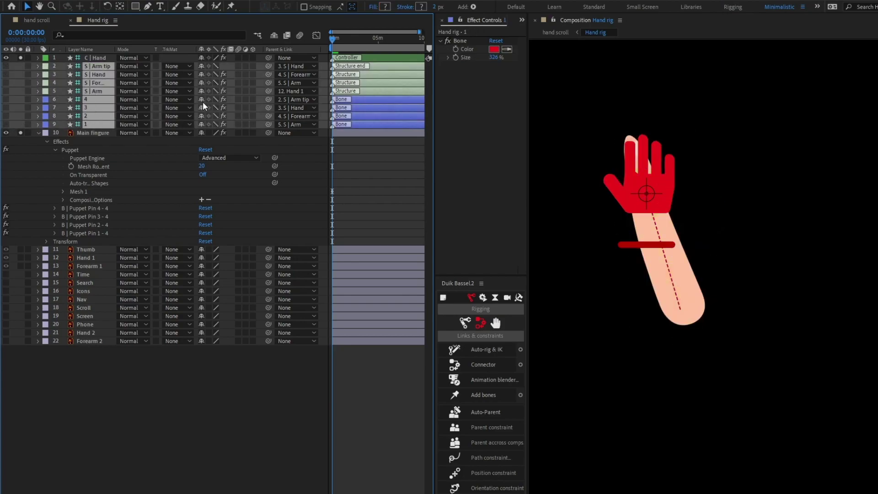
- Hide the rig layers as shy, remove C | Hand's Scale expression, and scale it to 44%
{"action": "left_click", "coordinate": [201, 100]}
{"action": "left_click", "coordinate": [273, 34]}
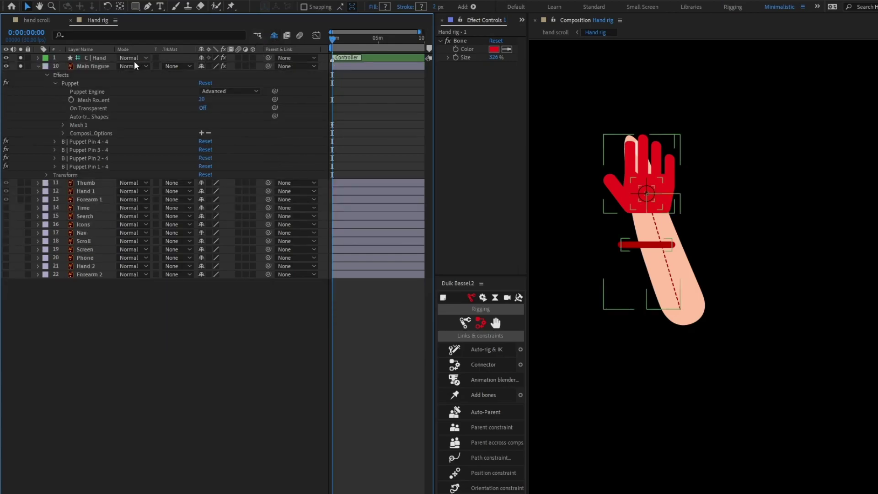
{"action": "left_click", "coordinate": [103, 57]}
{"action": "key", "text": "s"}
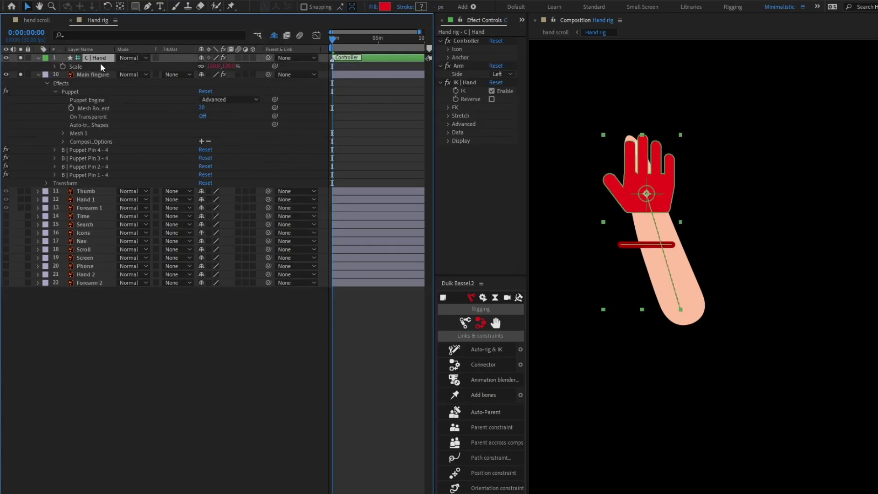
{"action": "left_click", "coordinate": [55, 66]}
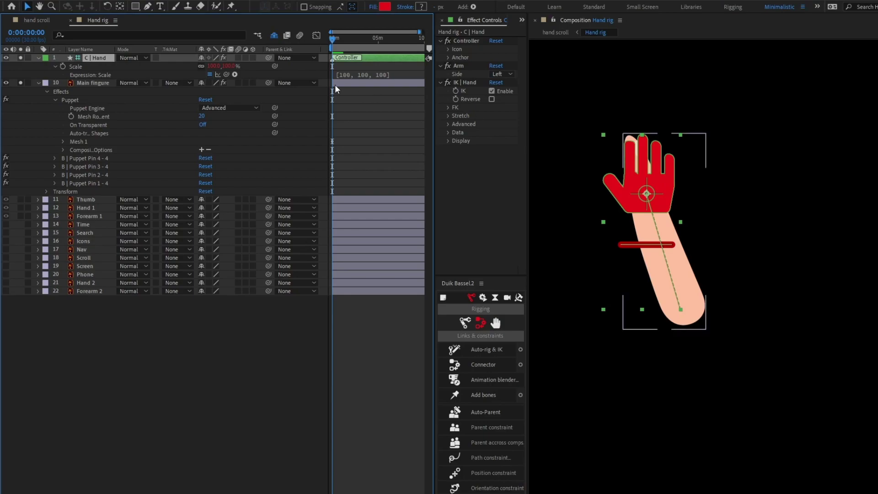
{"action": "left_click", "coordinate": [213, 66]}
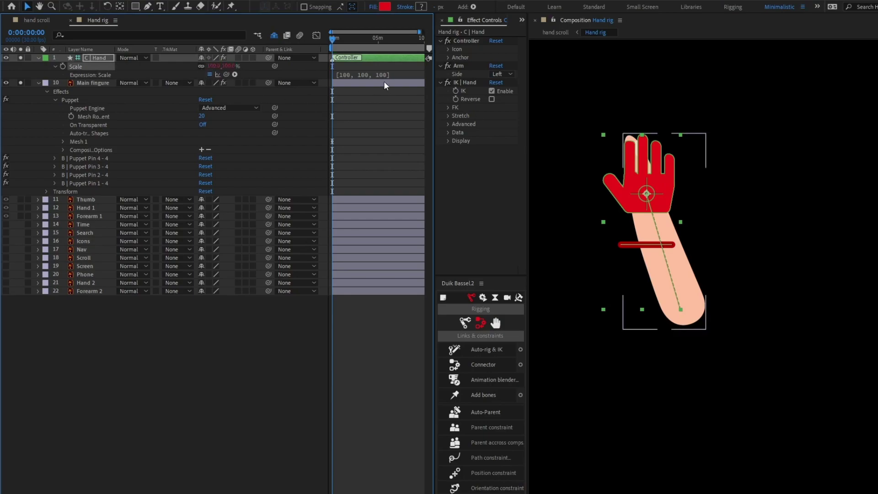
{"action": "left_click", "coordinate": [63, 67], "text": "alt"}
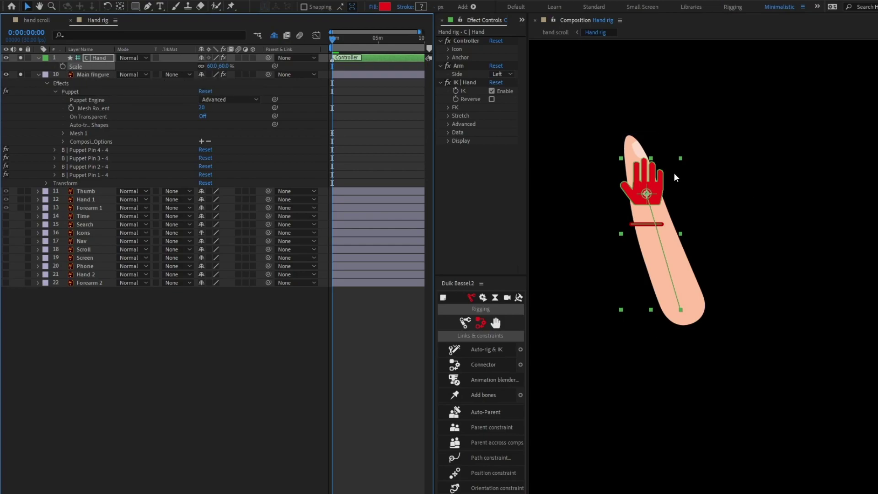
{"action": "left_click_drag", "start_coordinate": [212, 66], "coordinate": [207, 70]}
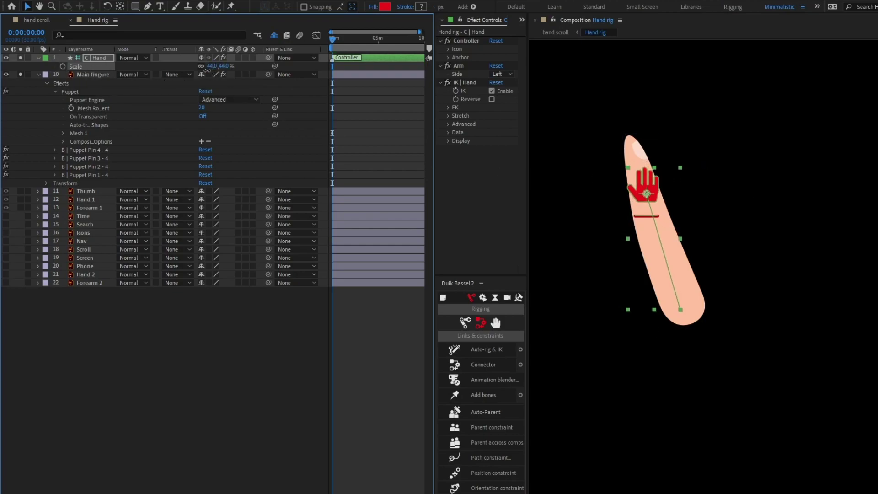
- Test-pose the finger with the controller and unsolo so the full hand artwork shows
{"action": "left_click", "coordinate": [390, 113]}
{"action": "left_click_drag", "start_coordinate": [643, 184], "coordinate": [644, 167]}
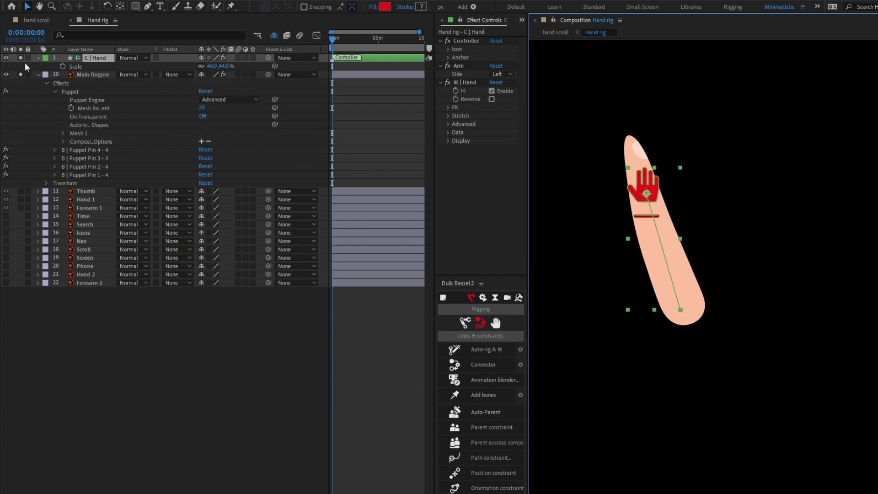
{"action": "left_click_drag", "start_coordinate": [21, 58], "coordinate": [21, 79]}
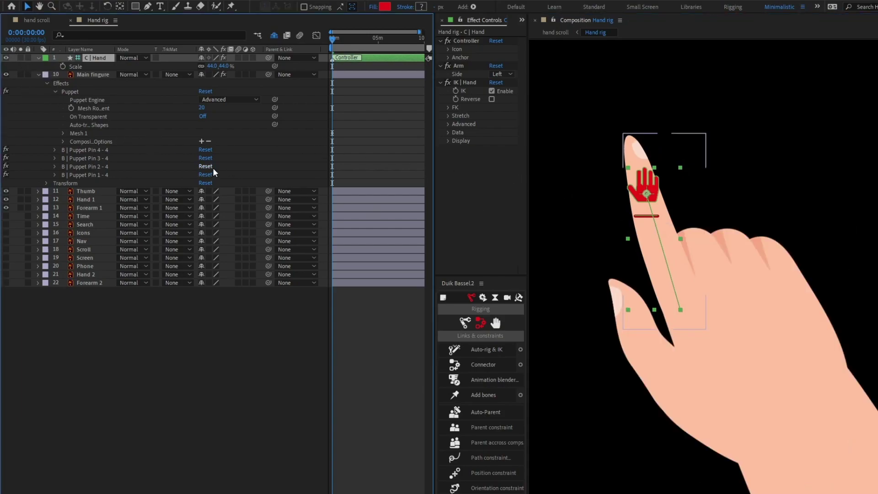
- Parent the C | Hand controller to Hand 1 so it follows the illustrated hand
{"action": "left_click", "coordinate": [92, 199]}
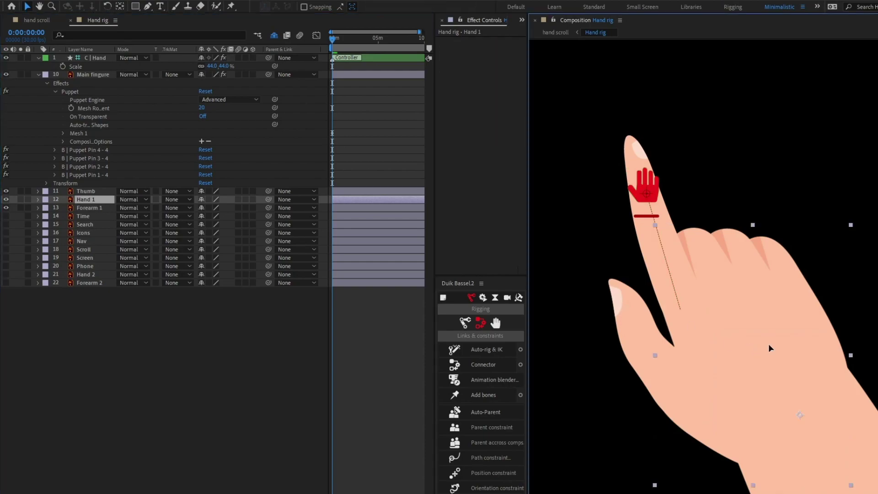
{"action": "left_click_drag", "start_coordinate": [768, 344], "coordinate": [760, 322]}
{"action": "key", "text": "ctrl+z"}
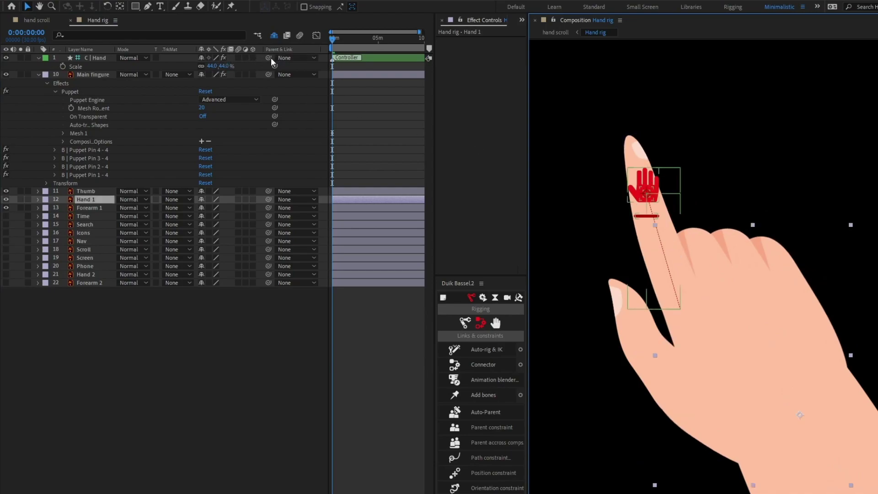
{"action": "left_click_drag", "start_coordinate": [269, 58], "coordinate": [98, 198]}
{"action": "left_click_drag", "start_coordinate": [770, 347], "coordinate": [756, 331]}
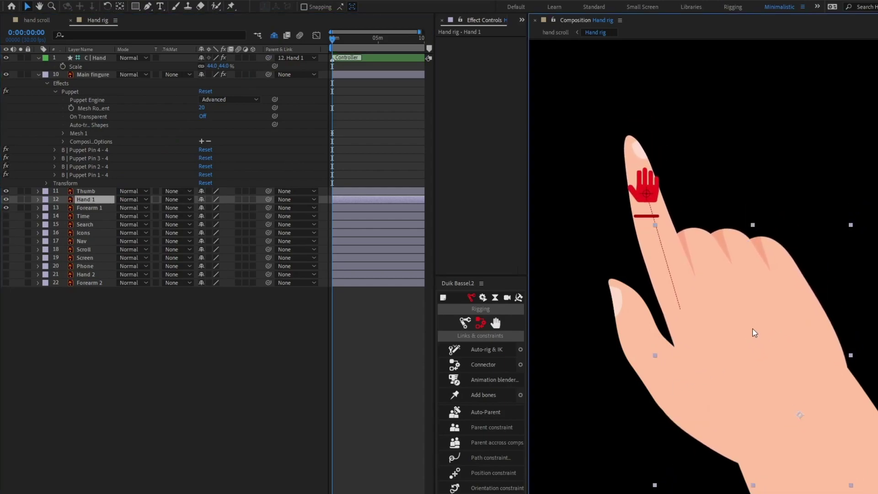
- Parent the Thumb layer to Hand 1
{"action": "left_click", "coordinate": [94, 191]}
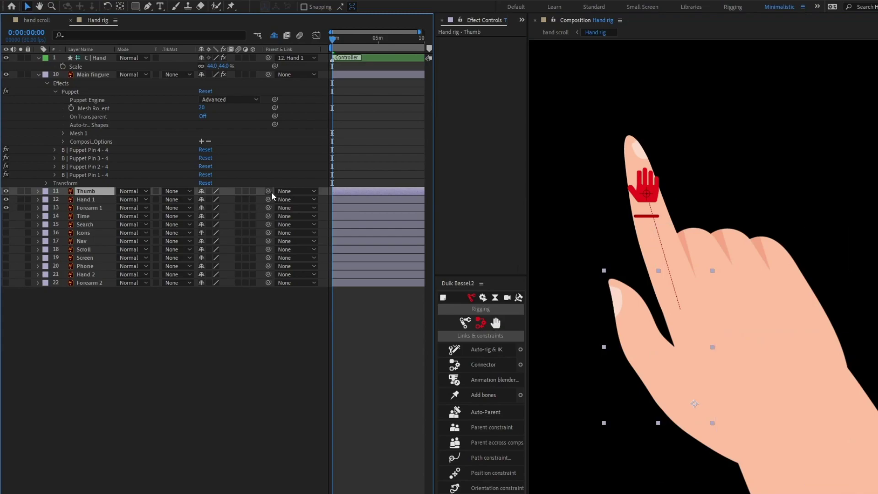
{"action": "left_click_drag", "start_coordinate": [270, 190], "coordinate": [81, 200]}
{"action": "left_click", "coordinate": [81, 200]}
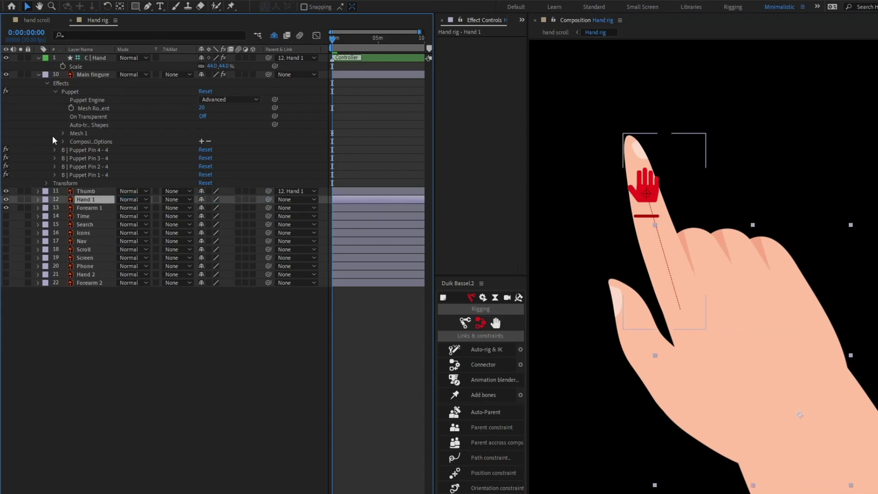
- Test-bend the finger with the hand controller, then undo the bend
{"action": "left_click", "coordinate": [94, 58]}
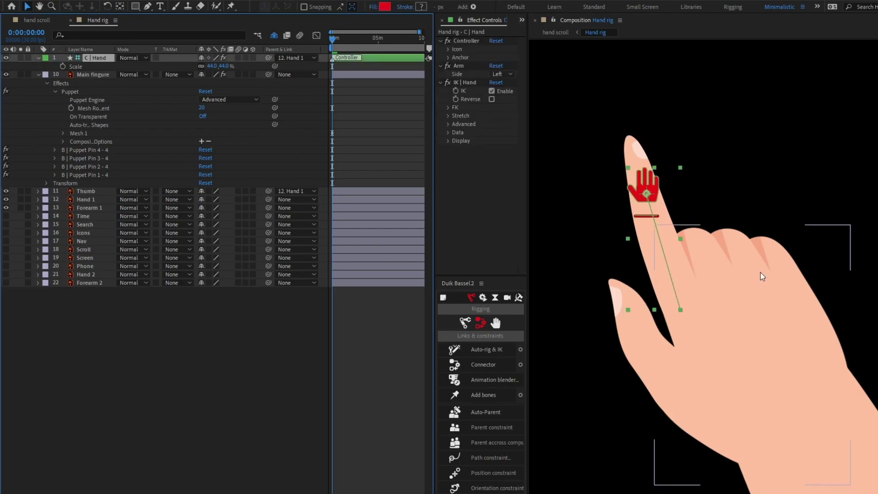
{"action": "mouse_move", "coordinate": [645, 187]}
{"action": "left_mouse_down"}
{"action": "mouse_move", "coordinate": [632, 204]}
{"action": "mouse_move", "coordinate": [613, 194]}
{"action": "mouse_move", "coordinate": [632, 195]}
{"action": "left_mouse_up"}
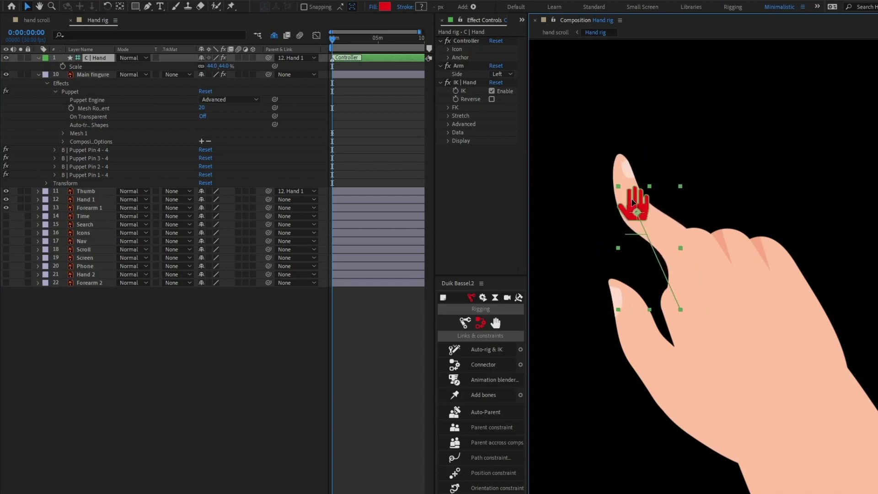
{"action": "key", "text": "ctrl+z"}
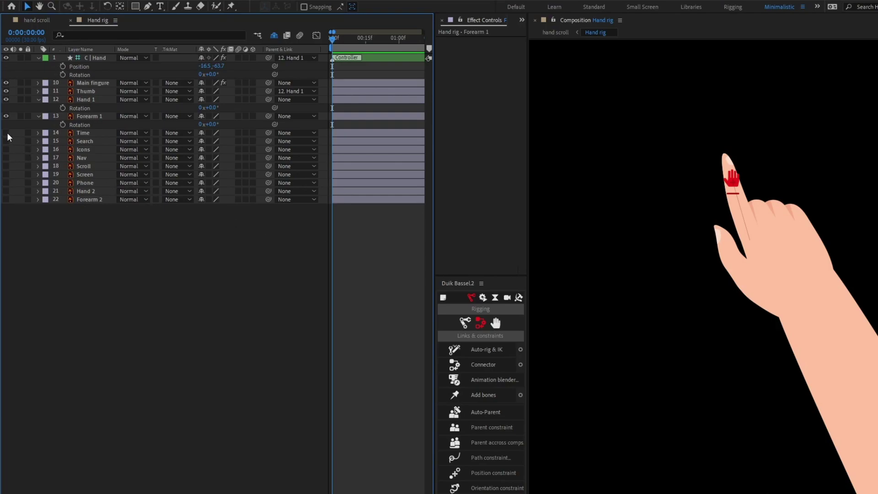
- Show layers 14–22 and pre-compose Time through Scroll into 'Screen elements'
{"action": "left_click_drag", "start_coordinate": [7, 133], "coordinate": [35, 208]}
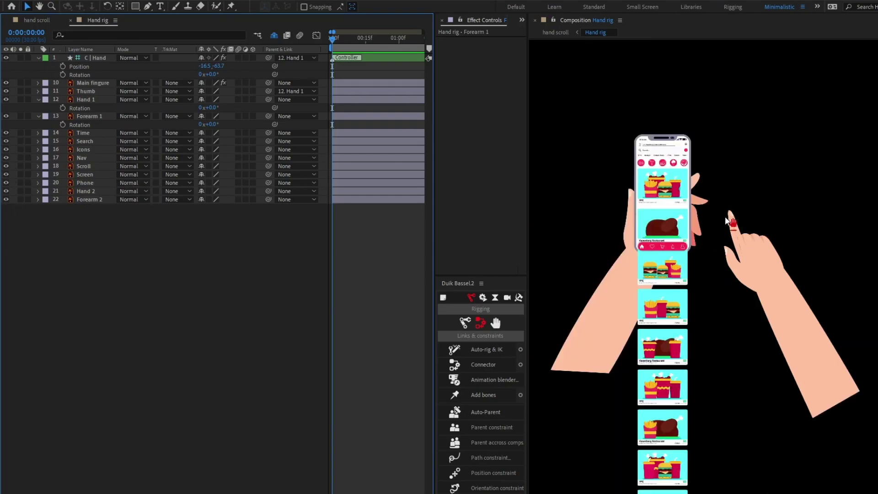
{"action": "left_click", "coordinate": [726, 216]}
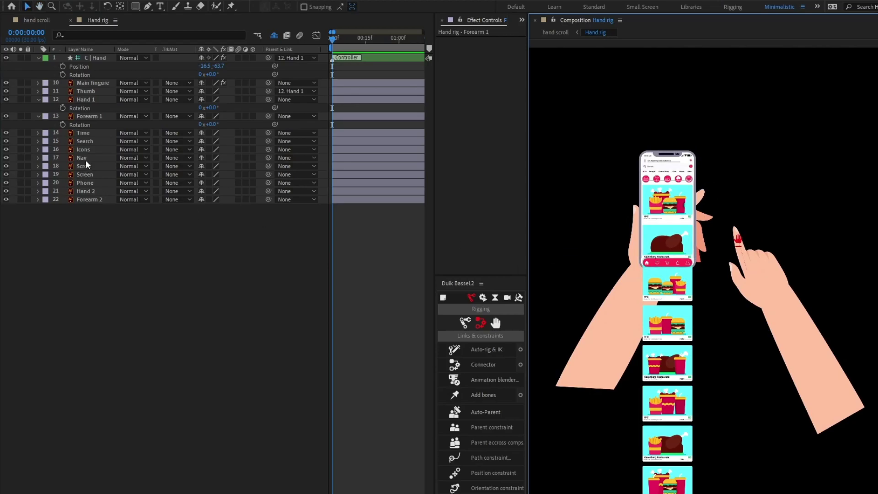
{"action": "left_click", "coordinate": [89, 133]}
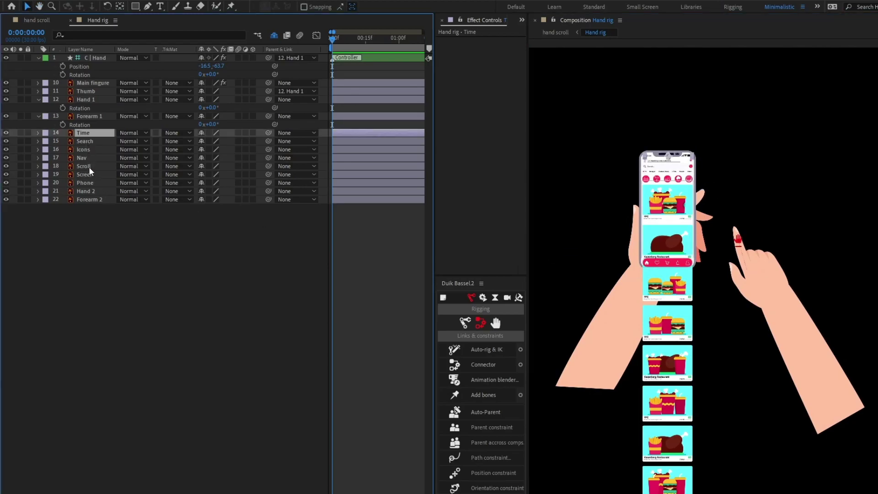
{"action": "left_click", "coordinate": [88, 166], "text": "shift"}
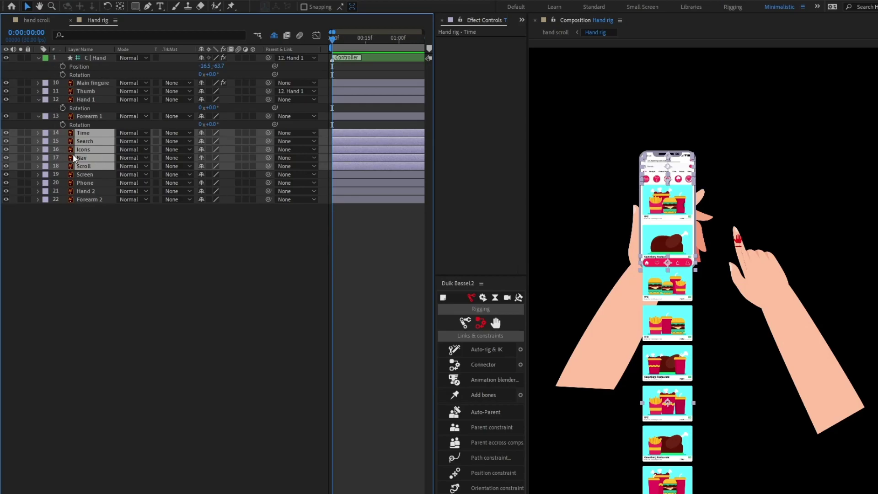
{"action": "right_click", "coordinate": [91, 150]}
{"action": "left_click", "coordinate": [133, 382]}
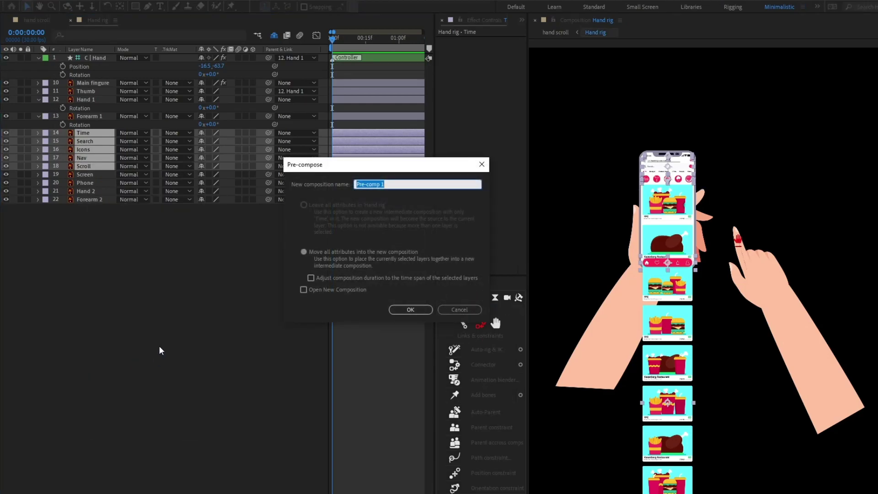
{"action": "type", "text": "Screen elements"}
{"action": "key", "text": "Return"}
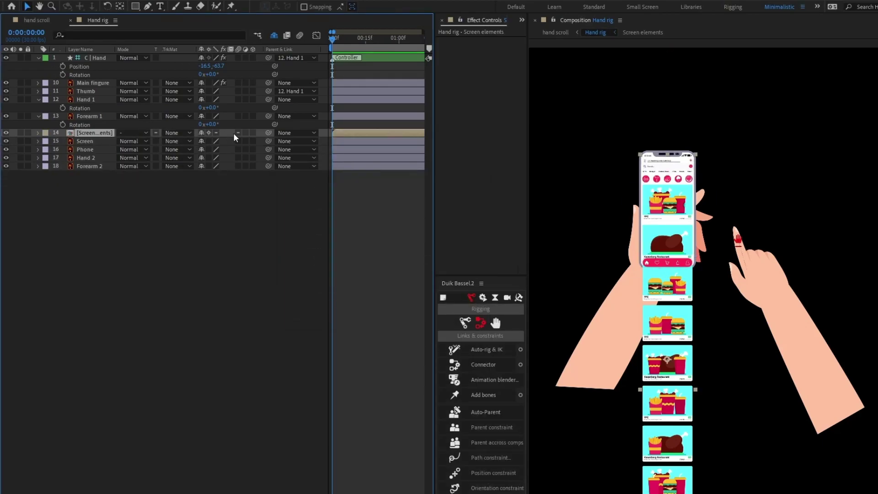
- Duplicate Screen as Screen 2 above the precomp and set Screen elements' matte to Alpha Matte 'Screen 2'
{"action": "left_click", "coordinate": [101, 144]}
{"action": "key", "text": "ctrl+d"}
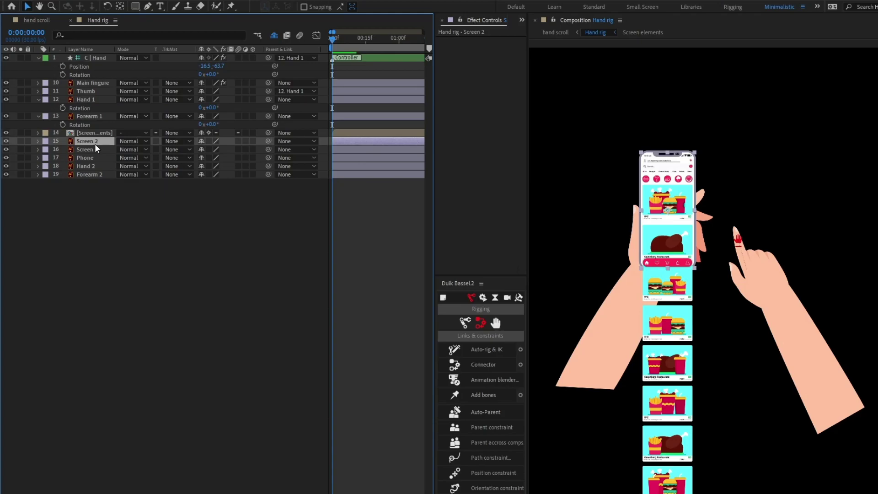
{"action": "left_click_drag", "start_coordinate": [94, 142], "coordinate": [97, 130]}
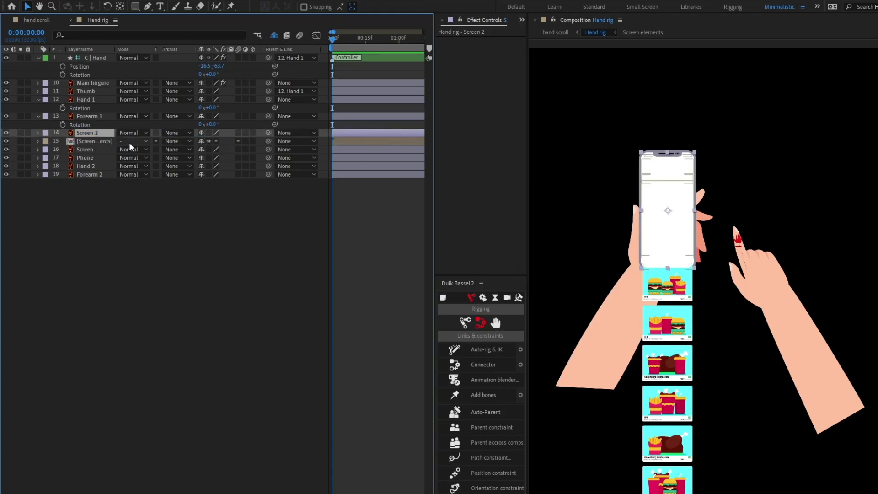
{"action": "left_click", "coordinate": [175, 140]}
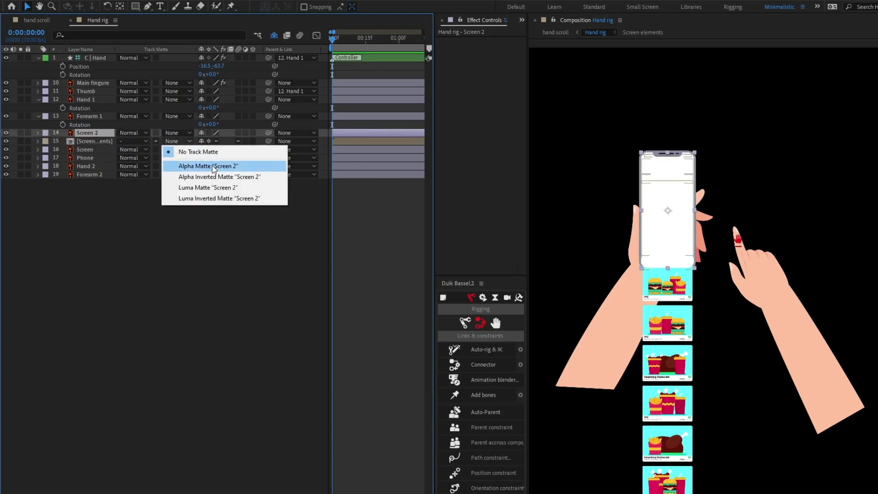
{"action": "left_click", "coordinate": [213, 166]}
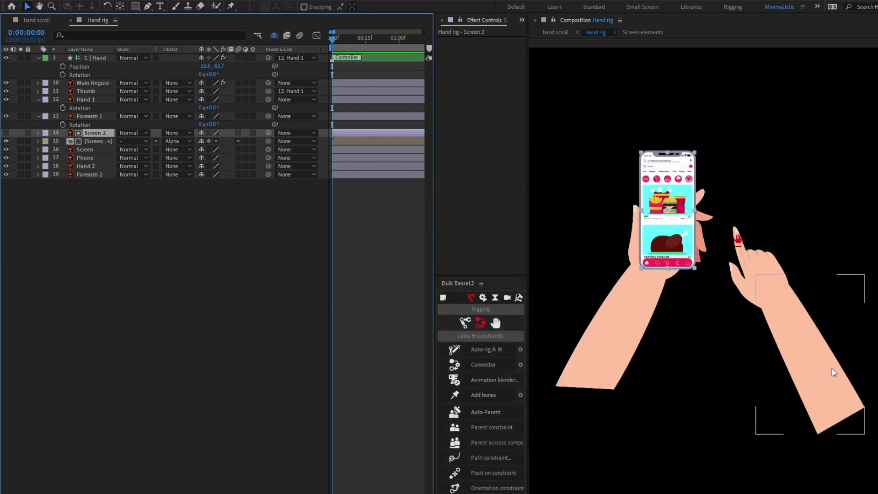
- Parent Hand 1 to Forearm 1 and move Forearm 1 so the finger touches the phone
{"action": "left_click", "coordinate": [87, 101]}
{"action": "left_click_drag", "start_coordinate": [269, 100], "coordinate": [103, 117]}
{"action": "left_click", "coordinate": [103, 116]}
{"action": "left_click_drag", "start_coordinate": [808, 348], "coordinate": [762, 322]}
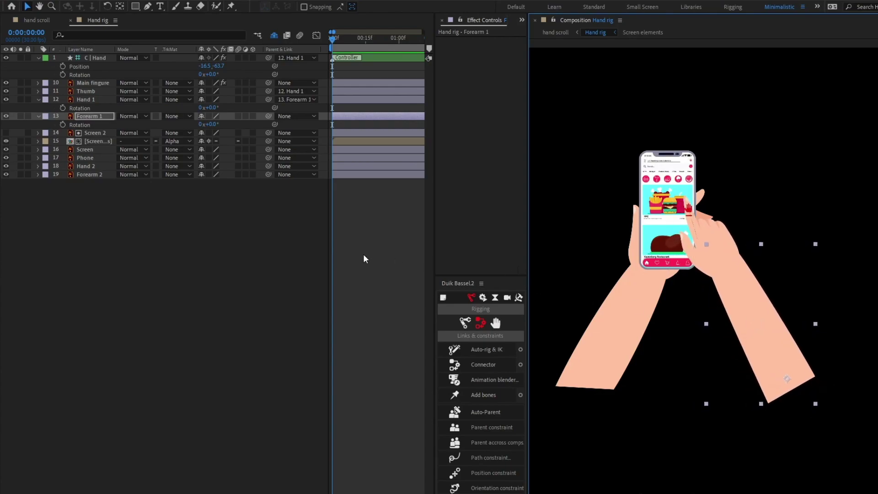
- Start Rotation keyframes on Forearm 1 and Hand 1
{"action": "scroll", "coordinate": [363, 253], "scroll_direction": "up", "scroll_amount": 3}
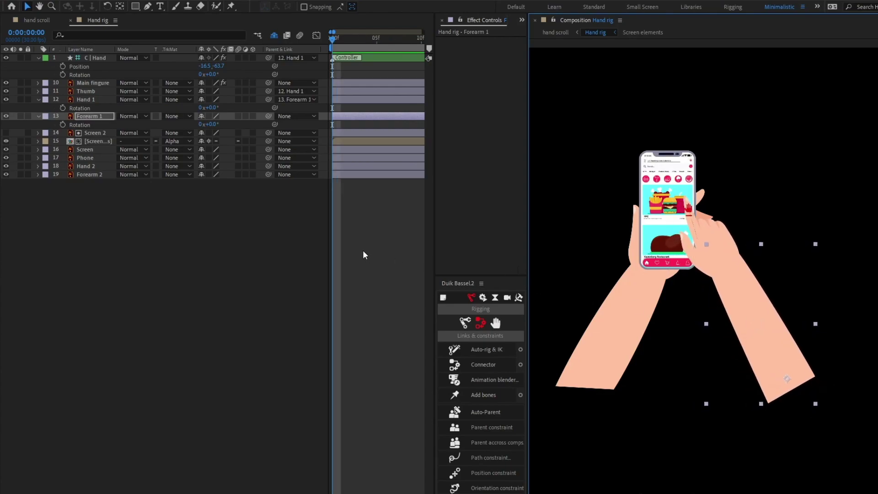
{"action": "left_click", "coordinate": [62, 125]}
{"action": "left_click", "coordinate": [63, 108]}
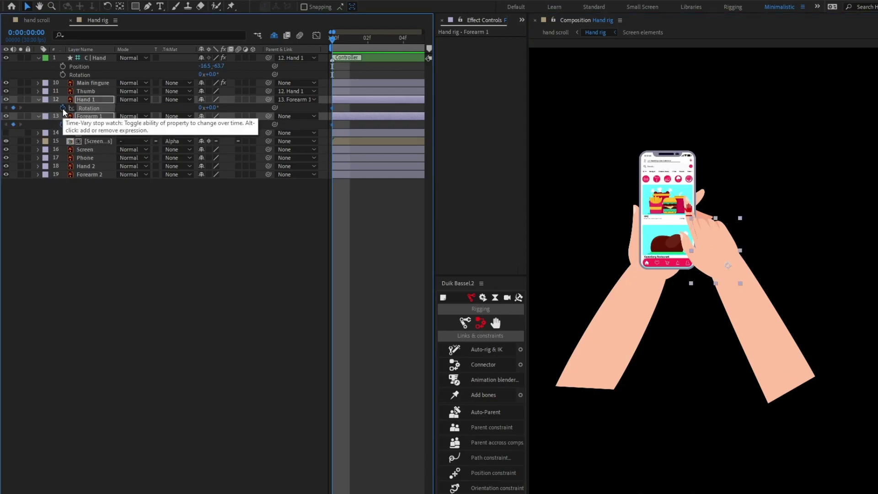
{"action": "left_click", "coordinate": [88, 59]}
- Keyframe C | Hand's Position and Rotation at frame 0, then advance 8 frames
{"action": "scroll", "coordinate": [748, 187], "scroll_direction": "up", "scroll_amount": 3}
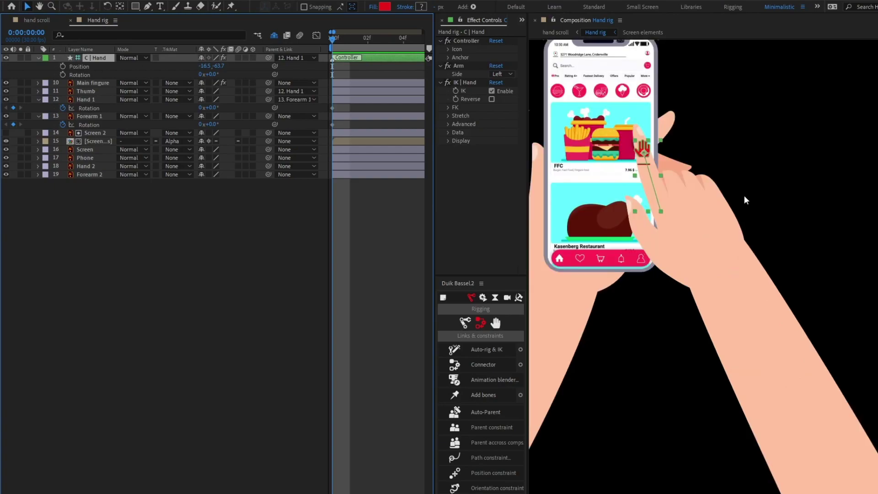
{"action": "left_click", "coordinate": [63, 66]}
{"action": "left_click", "coordinate": [63, 75]}
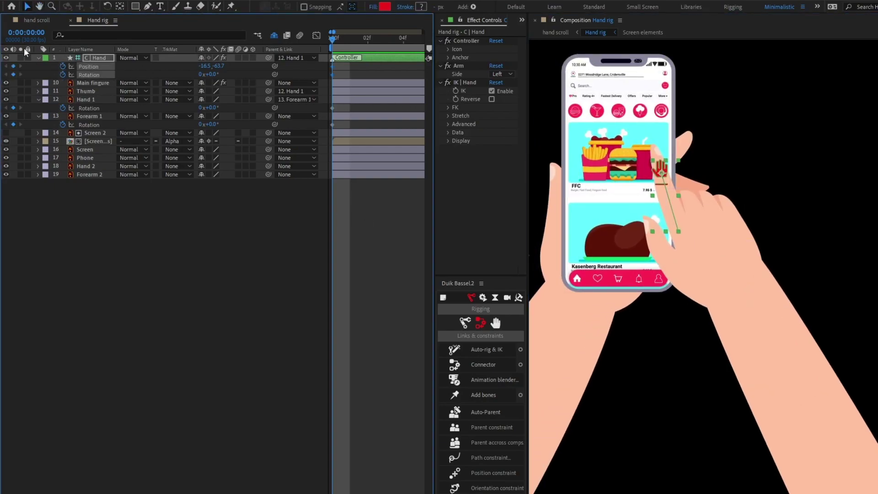
{"action": "left_click", "coordinate": [26, 33]}
{"action": "type", "text": "+"}
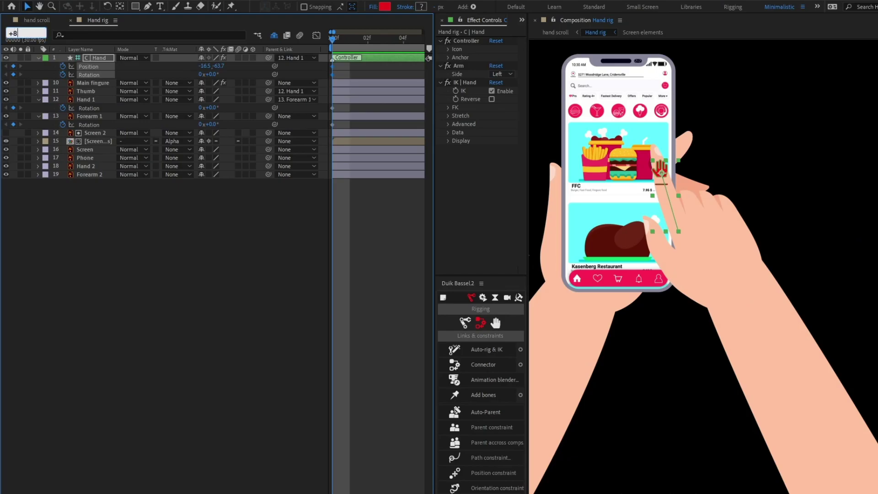
{"action": "type", "text": "8"}
{"action": "key", "text": "Return"}
- At frame 8, set Forearm 1's rotation to -4° and Hand 1's rotation to -21°
{"action": "key", "text": "minus"}
{"action": "key", "text": "minus"}
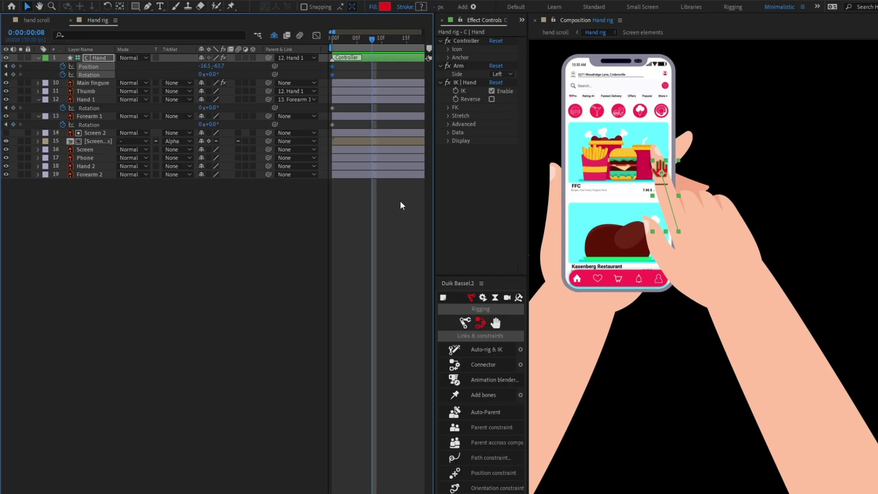
{"action": "left_click", "coordinate": [375, 258]}
{"action": "left_click", "coordinate": [119, 116]}
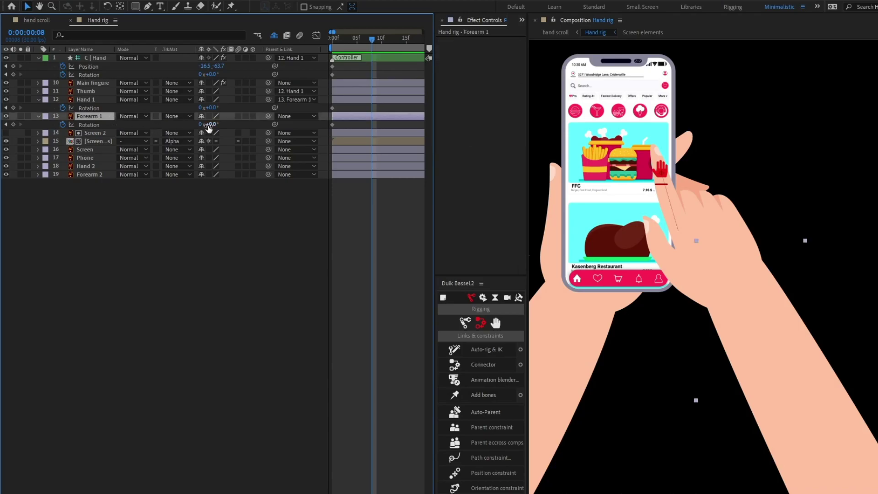
{"action": "left_click_drag", "start_coordinate": [209, 129], "coordinate": [220, 132]}
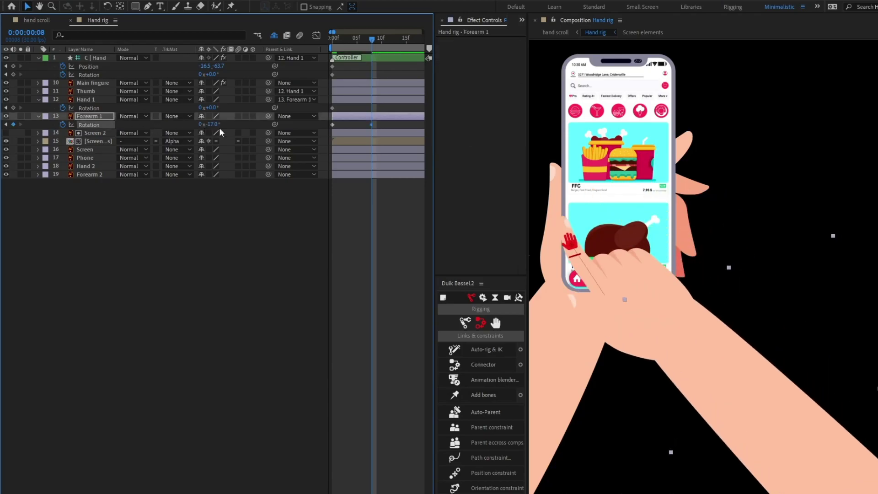
{"action": "type", "text": "-4"}
{"action": "key", "text": "Return"}
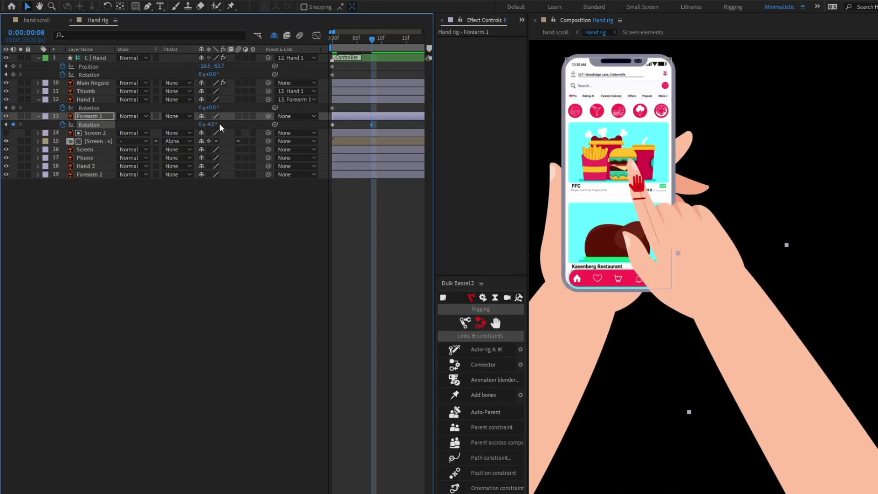
{"action": "left_click", "coordinate": [214, 108]}
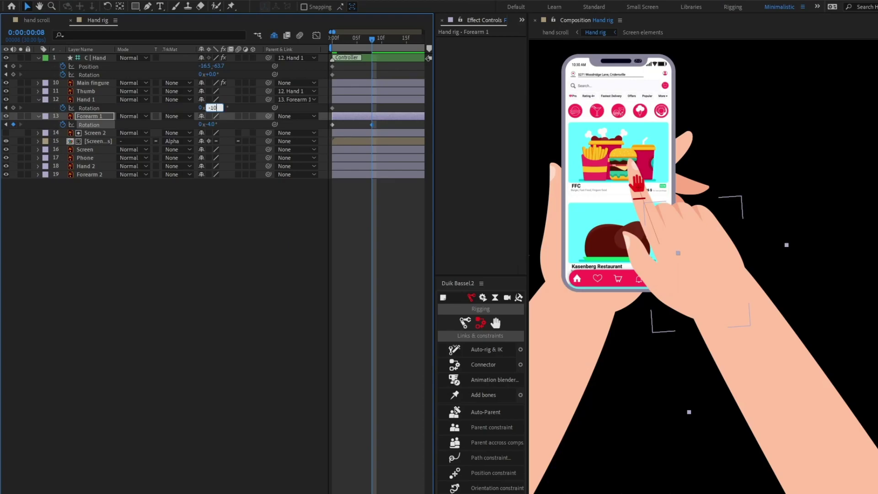
{"action": "type", "text": "-10"}
{"action": "key", "text": "Return"}
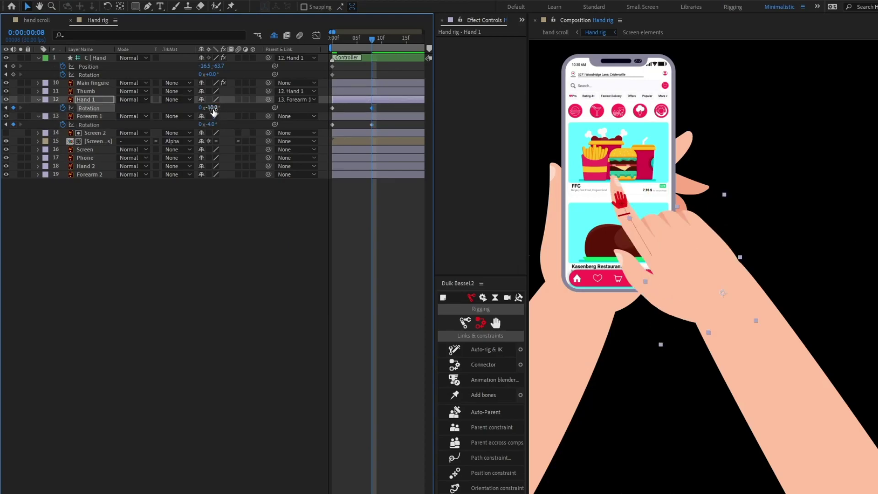
{"action": "left_click_drag", "start_coordinate": [211, 108], "coordinate": [211, 109]}
{"action": "left_click", "coordinate": [287, 224]}
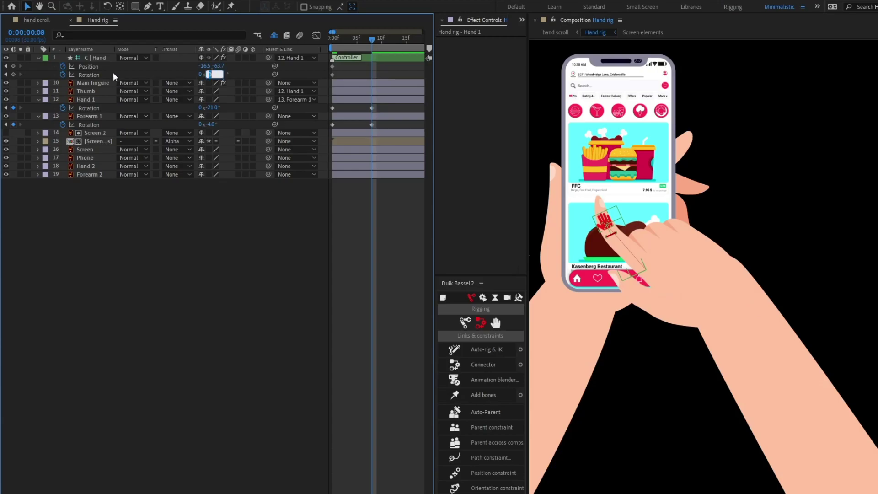
- Move and rotate C | Hand so the fingertip presses the Kasenberg Restaurant card
{"action": "left_click", "coordinate": [109, 55]}
{"action": "scroll", "coordinate": [745, 210], "scroll_direction": "up", "scroll_amount": 1}
{"action": "left_click_drag", "start_coordinate": [698, 219], "coordinate": [869, 221]}
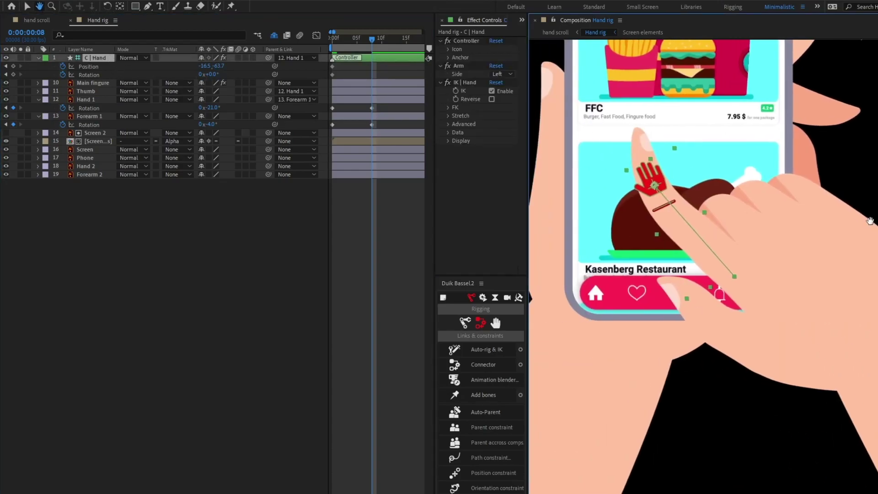
{"action": "mouse_move", "coordinate": [657, 185]}
{"action": "left_mouse_down"}
{"action": "mouse_move", "coordinate": [645, 195]}
{"action": "mouse_move", "coordinate": [640, 186]}
{"action": "mouse_move", "coordinate": [648, 187]}
{"action": "left_mouse_up"}
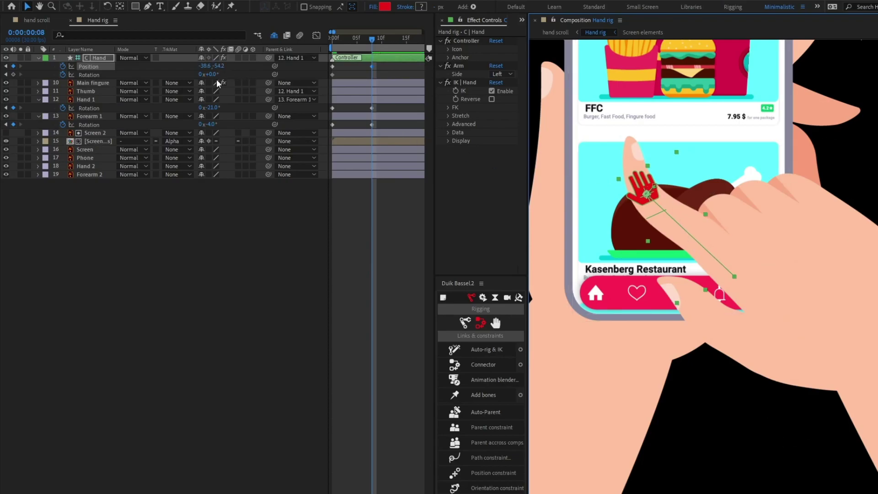
{"action": "left_click_drag", "start_coordinate": [214, 75], "coordinate": [198, 77]}
{"action": "scroll", "coordinate": [779, 205], "scroll_direction": "down", "scroll_amount": 1}
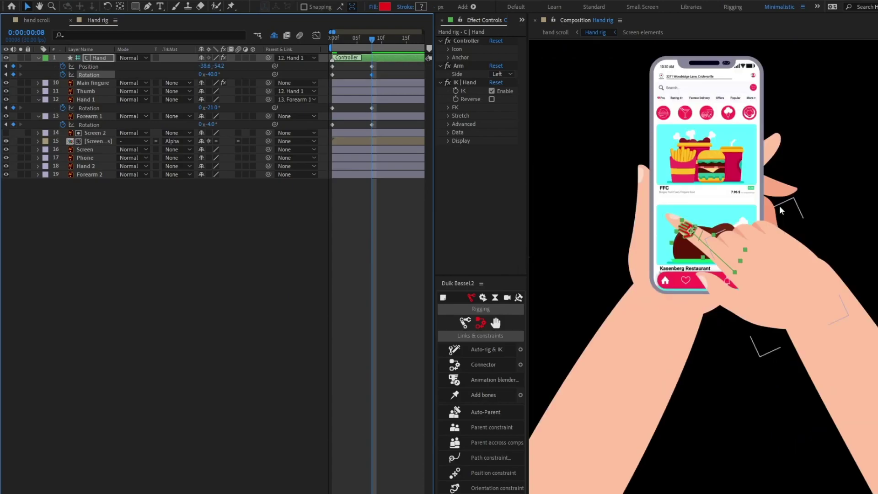
{"action": "left_click_drag", "start_coordinate": [779, 205], "coordinate": [763, 222]}
{"action": "left_click_drag", "start_coordinate": [372, 208], "coordinate": [389, 201]}
{"action": "key", "text": "v"}
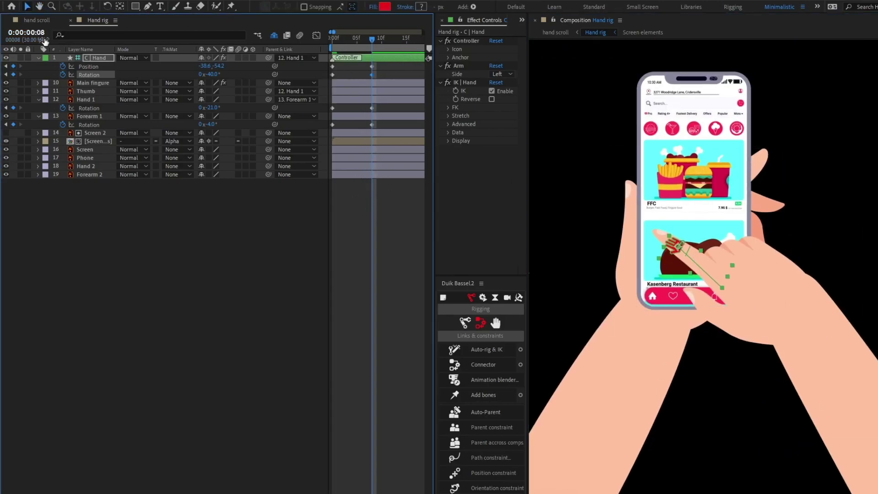
{"action": "left_click", "coordinate": [26, 33]}
{"action": "type", "text": "+"}
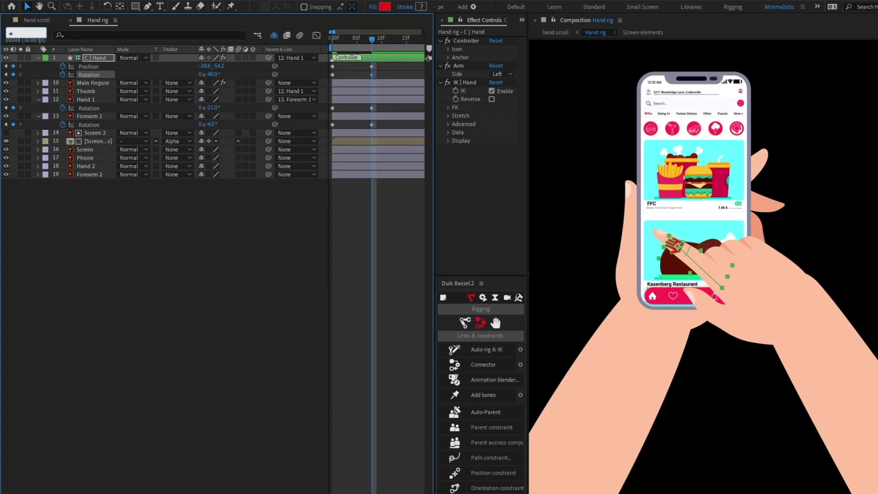
{"action": "type", "text": "8"}
- At frame 16, add keyframes for the C | Hand, Hand 1 and Forearm 1 properties
{"action": "key", "text": "Return"}
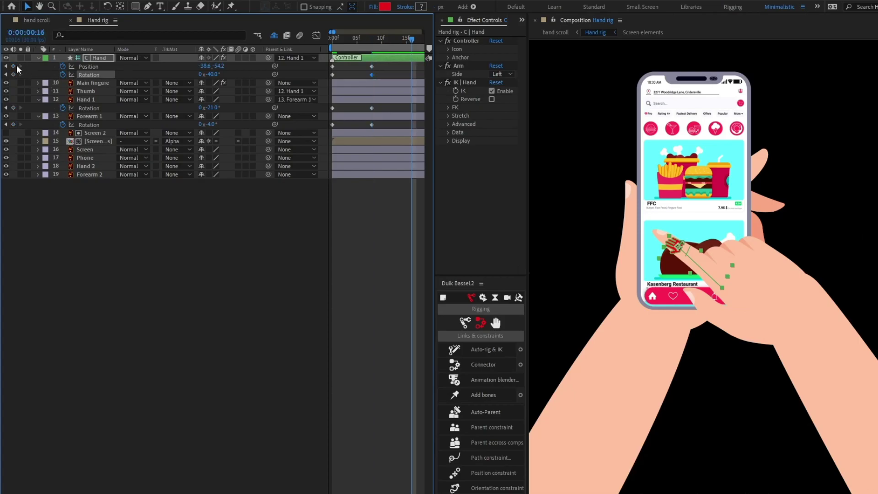
{"action": "left_click_drag", "start_coordinate": [14, 67], "coordinate": [14, 125]}
{"action": "left_click_drag", "start_coordinate": [290, 235], "coordinate": [269, 236]}
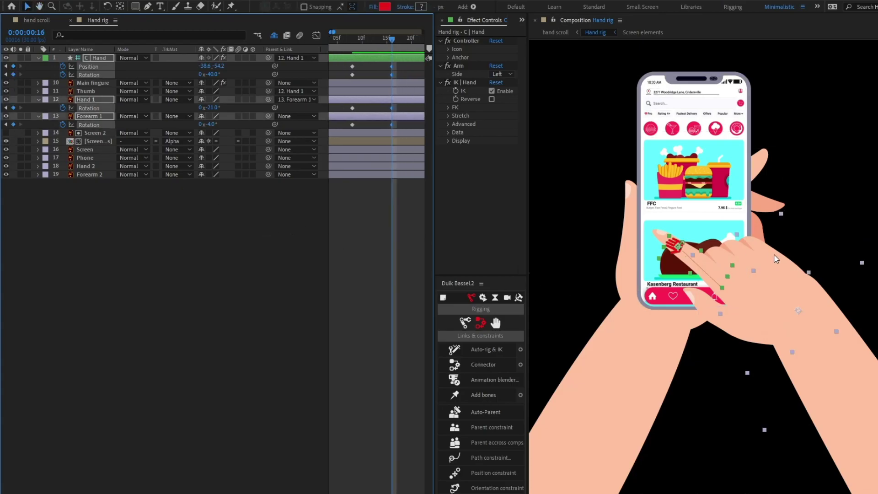
{"action": "left_click", "coordinate": [372, 270]}
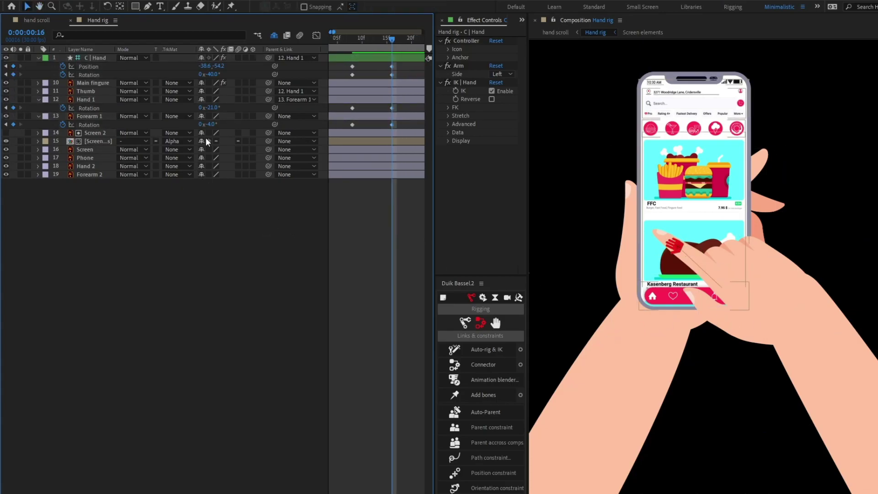
{"action": "left_click", "coordinate": [211, 124]}
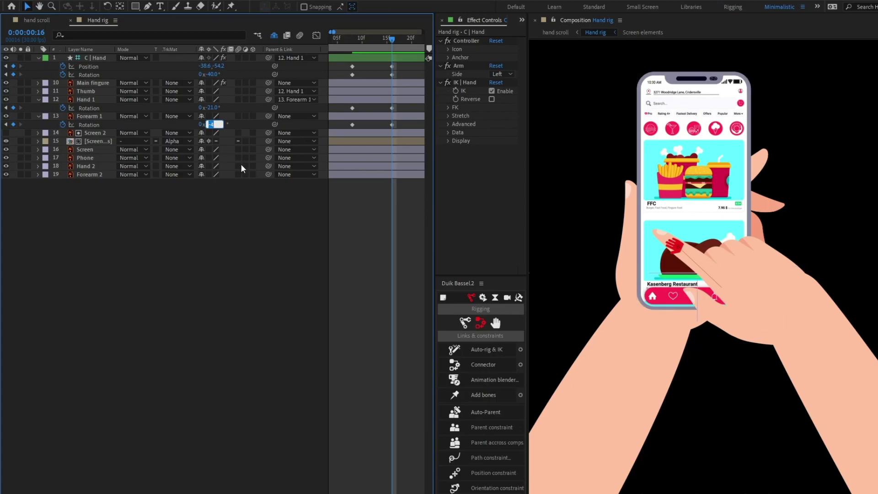
{"action": "type", "text": "-40"}
{"action": "left_click_drag", "start_coordinate": [397, 133], "coordinate": [424, 131]}
{"action": "left_click", "coordinate": [371, 199]}
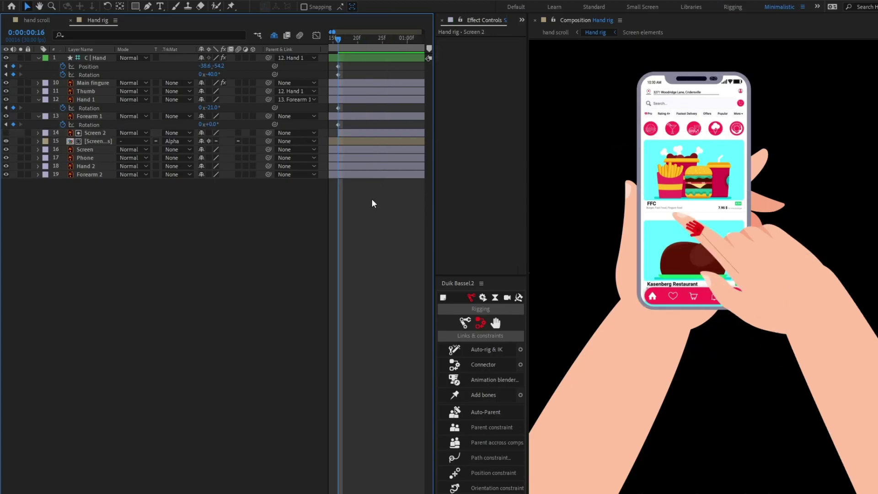
{"action": "key", "text": "ctrl+z"}
- Copy C | Hand's and Hand 1's frame-0 keyframes and paste them at frame 16
{"action": "left_click_drag", "start_coordinate": [368, 259], "coordinate": [444, 263]}
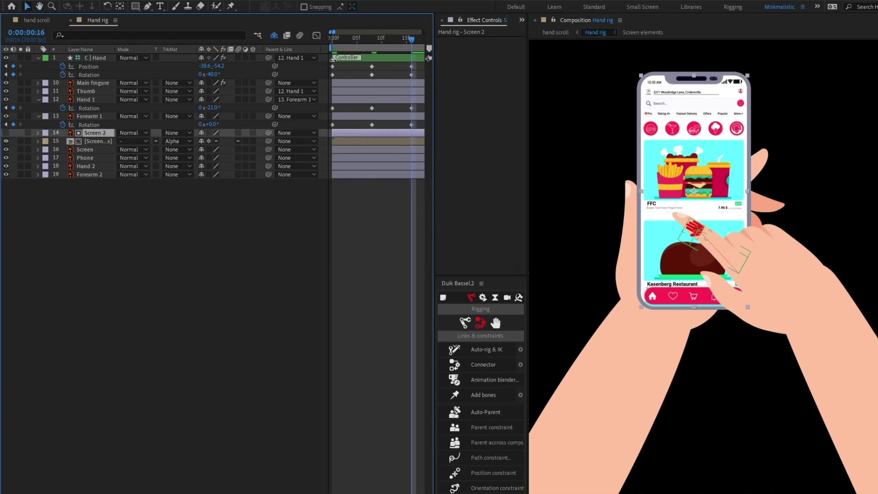
{"action": "left_click_drag", "start_coordinate": [341, 64], "coordinate": [327, 75]}
{"action": "key", "text": "ctrl+c"}
{"action": "key", "text": "ctrl+v"}
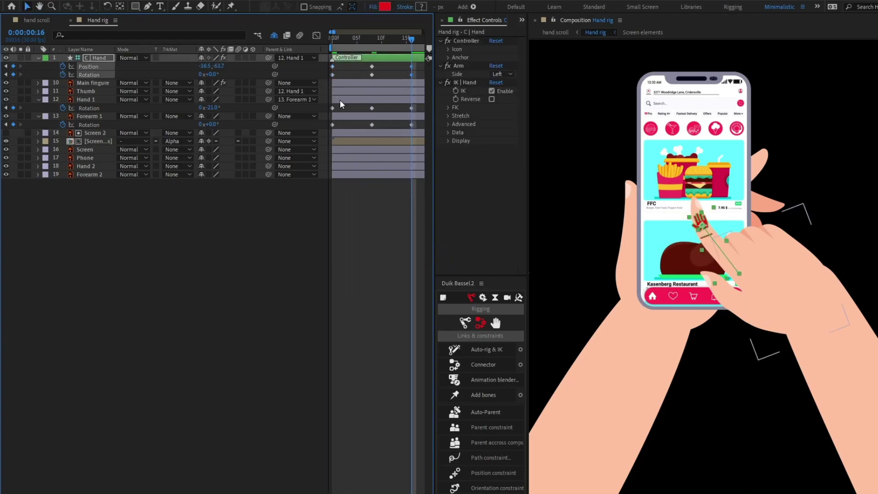
{"action": "left_click_drag", "start_coordinate": [340, 108], "coordinate": [325, 127]}
{"action": "key", "text": "ctrl+v"}
- At frame 23, keyframe C | Hand Position and Rotation plus Hand 1 and Forearm 1 Rotation
{"action": "key", "text": "ctrl+c"}
{"action": "key", "text": "ctrl+v"}
{"action": "scroll", "coordinate": [364, 96], "scroll_direction": "down", "scroll_amount": 1}
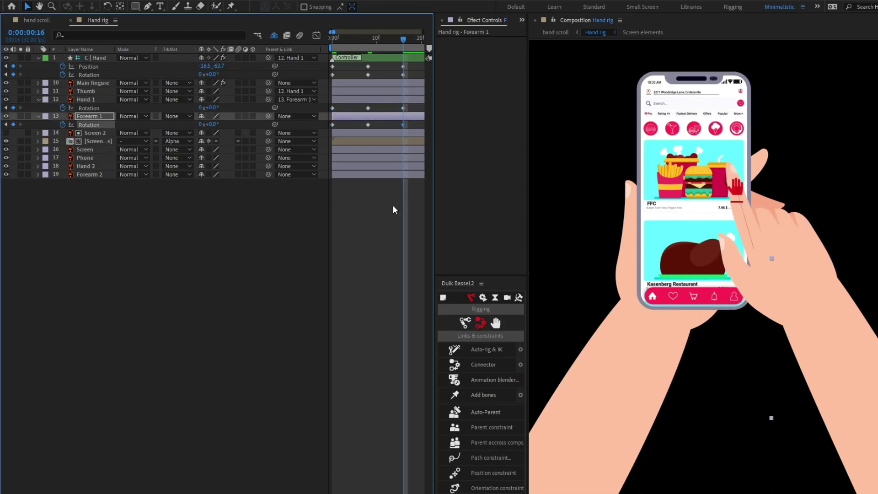
{"action": "scroll", "coordinate": [388, 198], "scroll_direction": "down", "scroll_amount": 1}
{"action": "left_click_drag", "start_coordinate": [410, 83], "coordinate": [398, 70]}
{"action": "left_click_drag", "start_coordinate": [398, 39], "coordinate": [408, 47]}
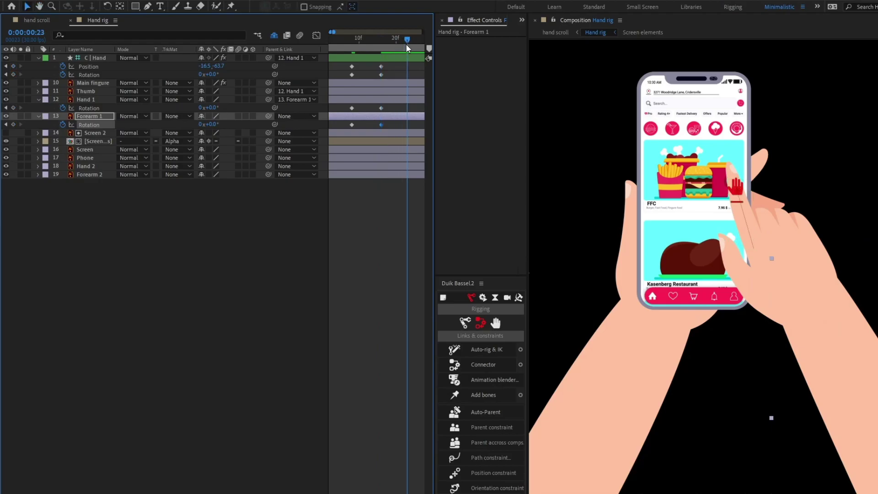
{"action": "left_click", "coordinate": [13, 66]}
{"action": "left_click", "coordinate": [13, 74]}
{"action": "left_click", "coordinate": [13, 108]}
{"action": "left_click", "coordinate": [14, 124]}
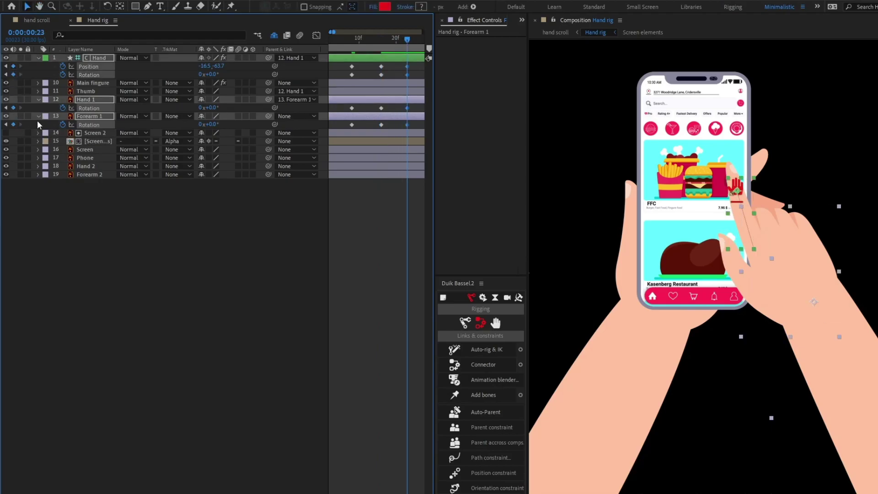
- Deselect all layers and jump back to the frame-16 keyframe
{"action": "scroll", "coordinate": [728, 221], "scroll_direction": "down", "scroll_amount": 2}
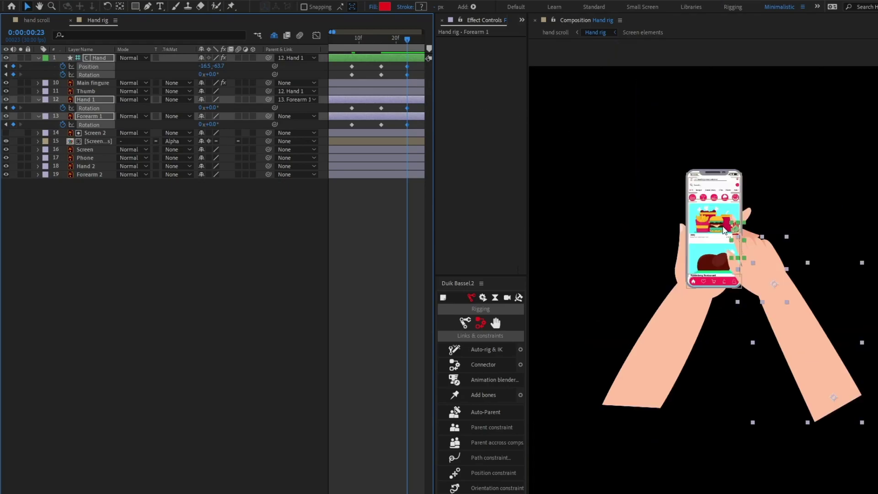
{"action": "left_click", "coordinate": [347, 222]}
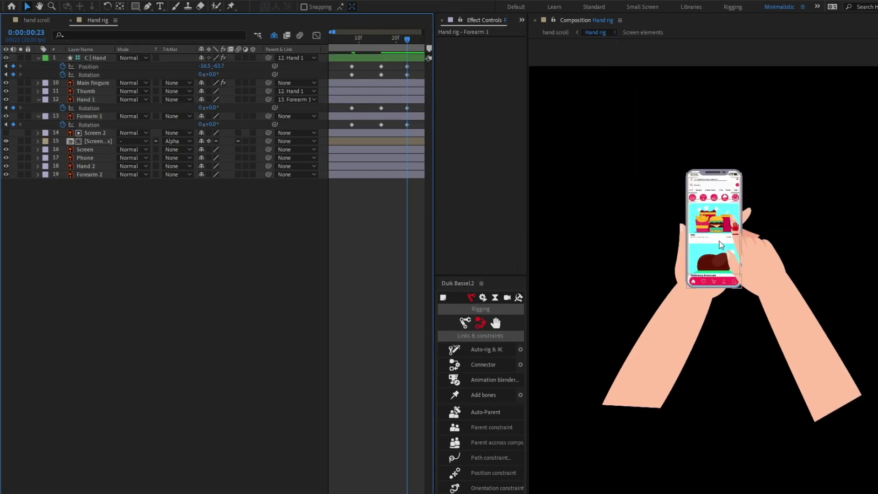
{"action": "scroll", "coordinate": [721, 245], "scroll_direction": "up", "scroll_amount": 2}
{"action": "key", "text": "j"}
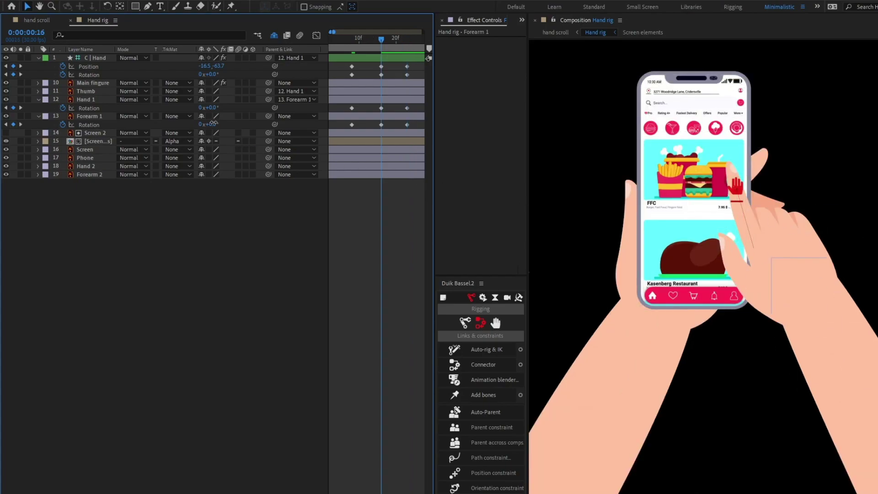
- At frame 16, set Forearm 1's rotation to 0° and Hand 1's rotation to 1°
{"action": "left_click_drag", "start_coordinate": [213, 123], "coordinate": [222, 125]}
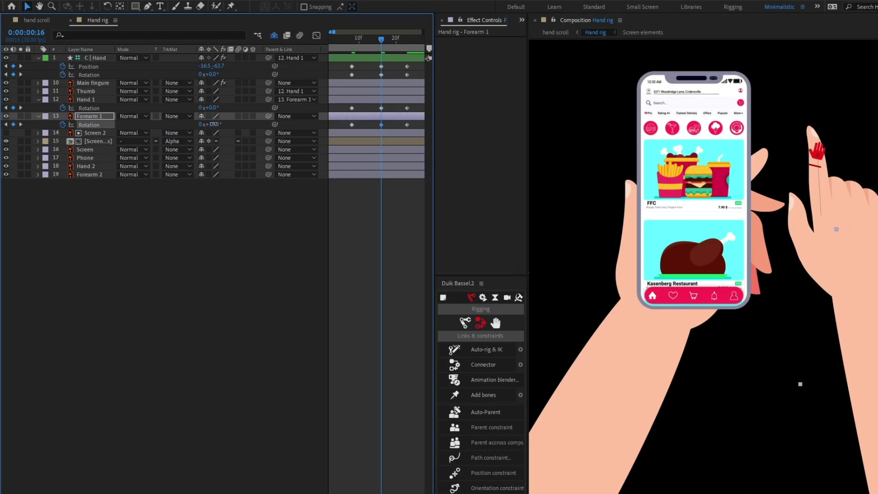
{"action": "left_click", "coordinate": [213, 124]}
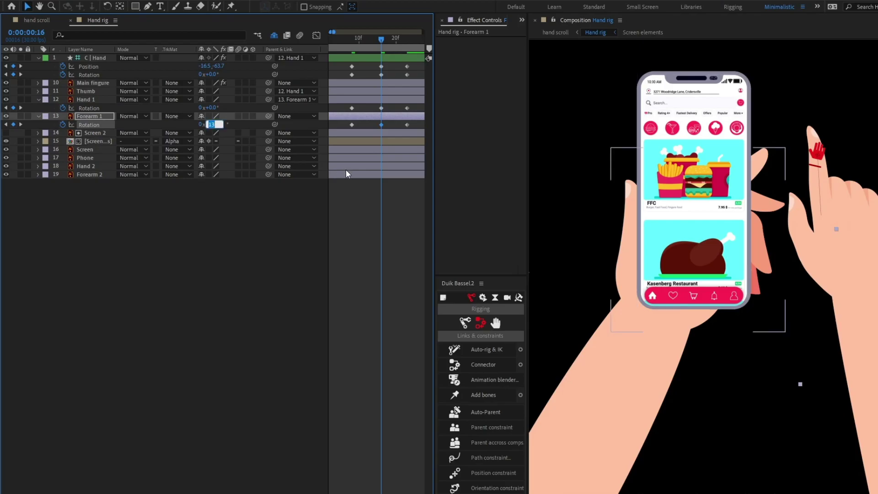
{"action": "type", "text": "0.6"}
{"action": "key", "text": "Return"}
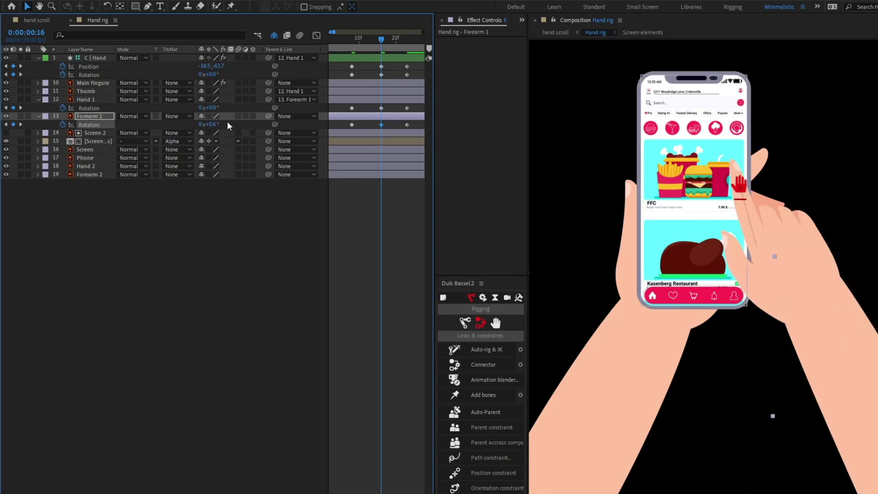
{"action": "left_click", "coordinate": [211, 108]}
{"action": "type", "text": "1"}
{"action": "key", "text": "Return"}
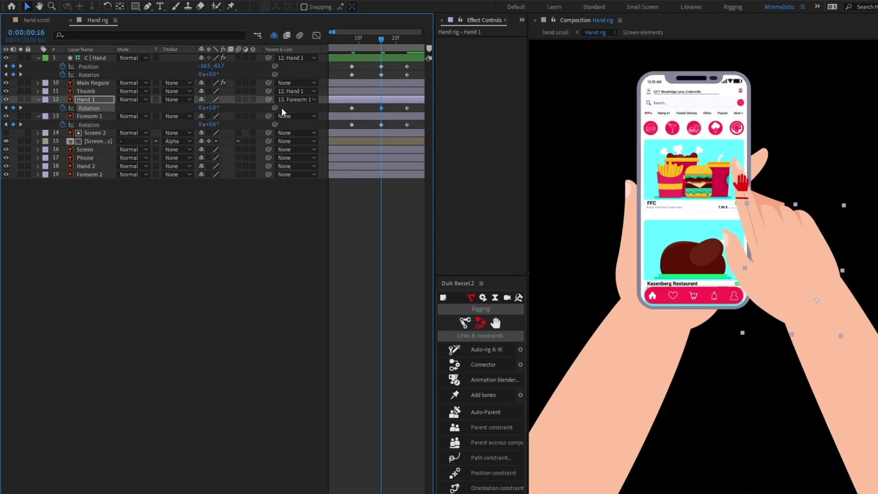
- Nudge the C | Hand controller slightly and tilt its rotation 4°
{"action": "left_click", "coordinate": [99, 59]}
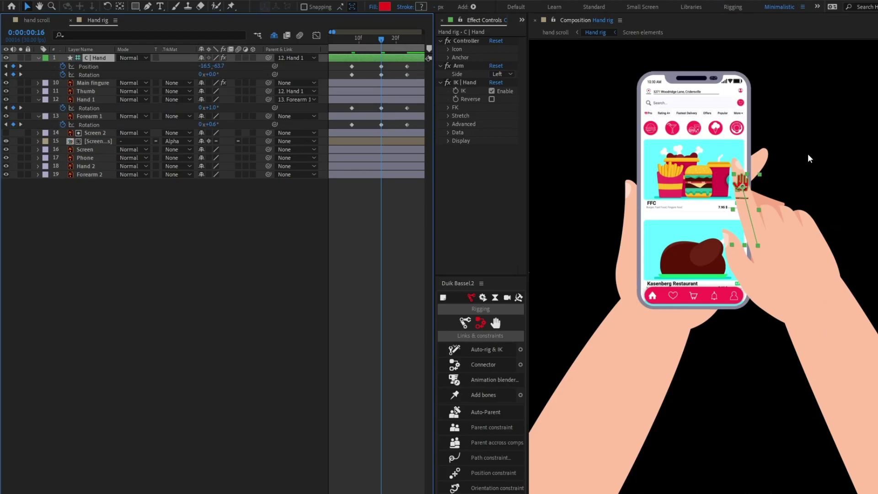
{"action": "scroll", "coordinate": [754, 188], "scroll_direction": "up", "scroll_amount": 6}
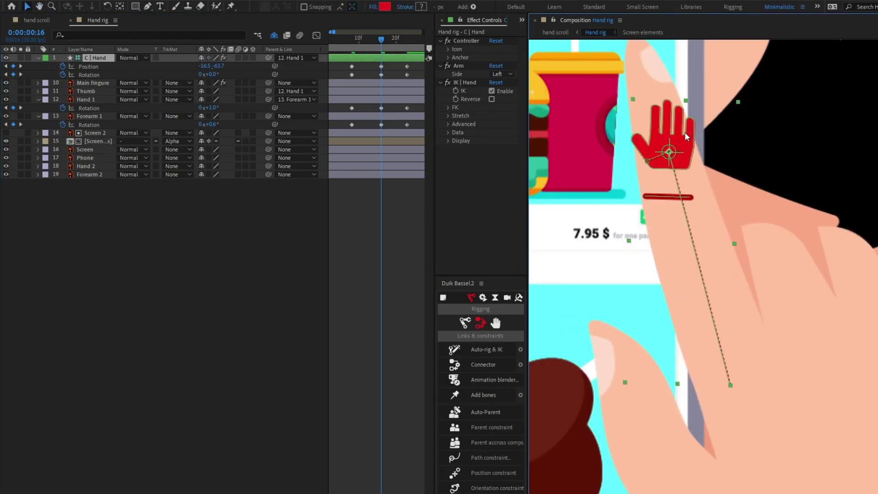
{"action": "left_click_drag", "start_coordinate": [685, 132], "coordinate": [689, 133]}
{"action": "left_click", "coordinate": [212, 75]}
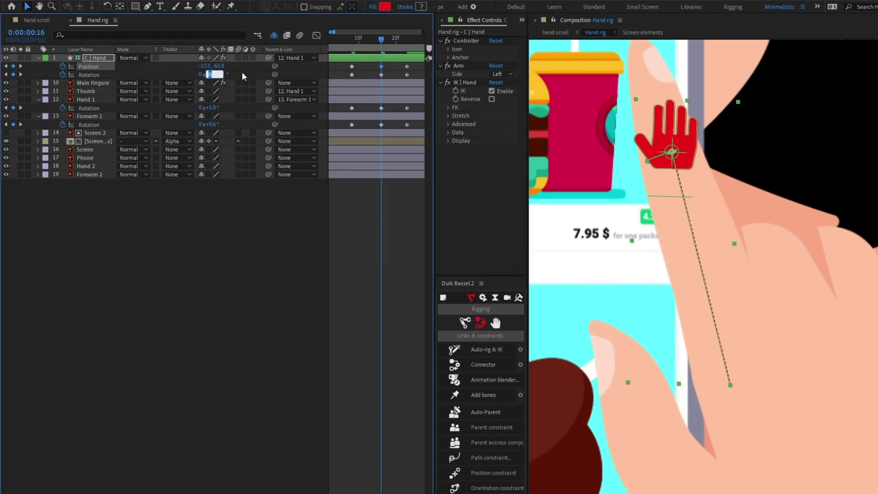
{"action": "type", "text": "-"}
{"action": "type", "text": "4"}
{"action": "key", "text": "Return"}
{"action": "scroll", "coordinate": [555, 213], "scroll_direction": "down", "scroll_amount": 2}
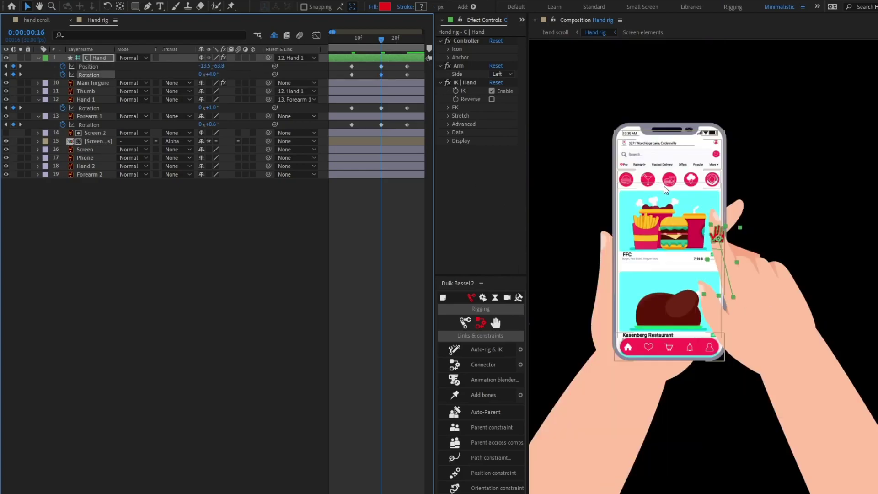
- Easy Ease all the tap keyframes with F9 and preview the animation
{"action": "scroll", "coordinate": [391, 91], "scroll_direction": "down", "scroll_amount": 2}
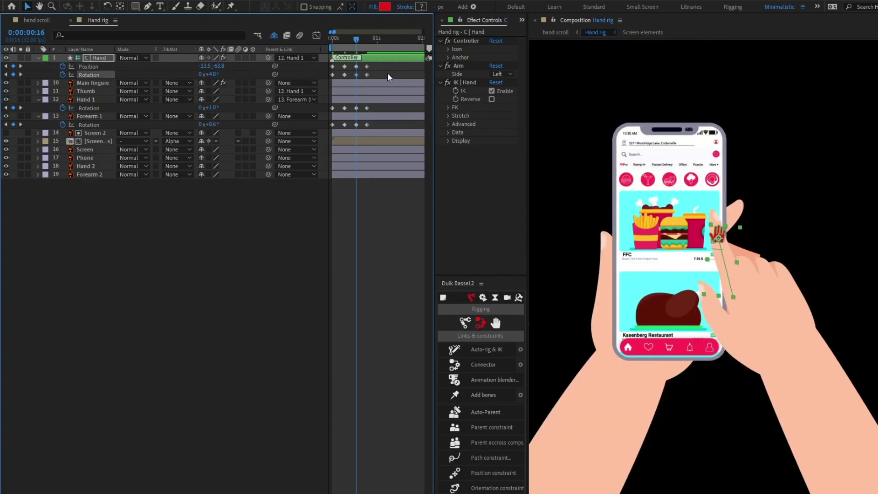
{"action": "left_click_drag", "start_coordinate": [385, 63], "coordinate": [329, 151]}
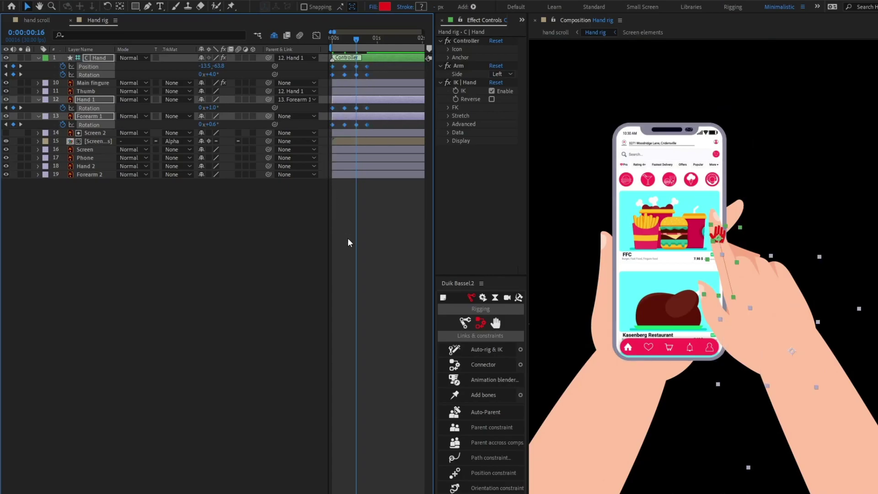
{"action": "key", "text": "F9"}
{"action": "left_click_drag", "start_coordinate": [342, 40], "coordinate": [326, 119]}
{"action": "key", "text": "space"}
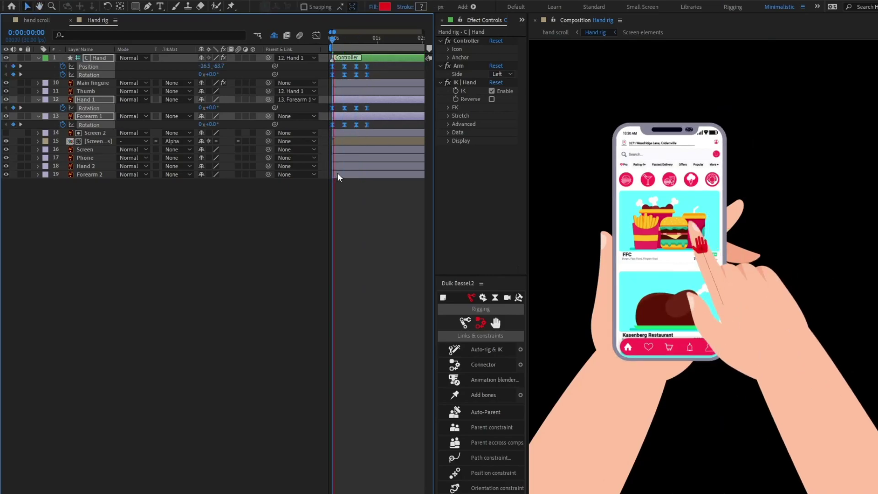
{"action": "key", "text": "space"}
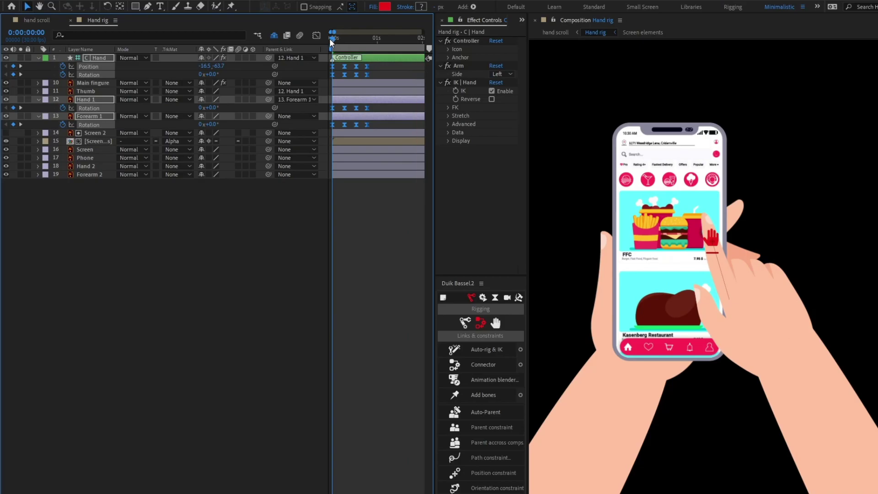
{"action": "left_click_drag", "start_coordinate": [329, 39], "coordinate": [339, 42]}
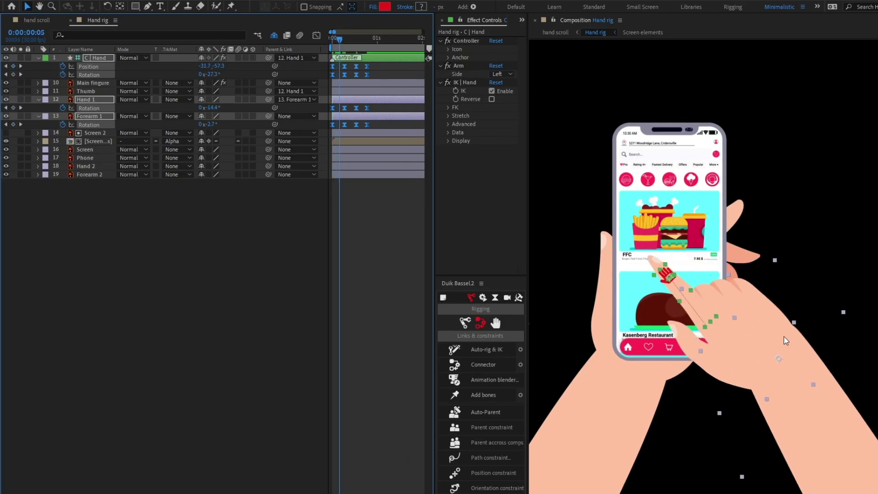
- Keyframe Hand 1's Position at frame 0 and shift it right at frame 8
{"action": "left_click", "coordinate": [332, 275]}
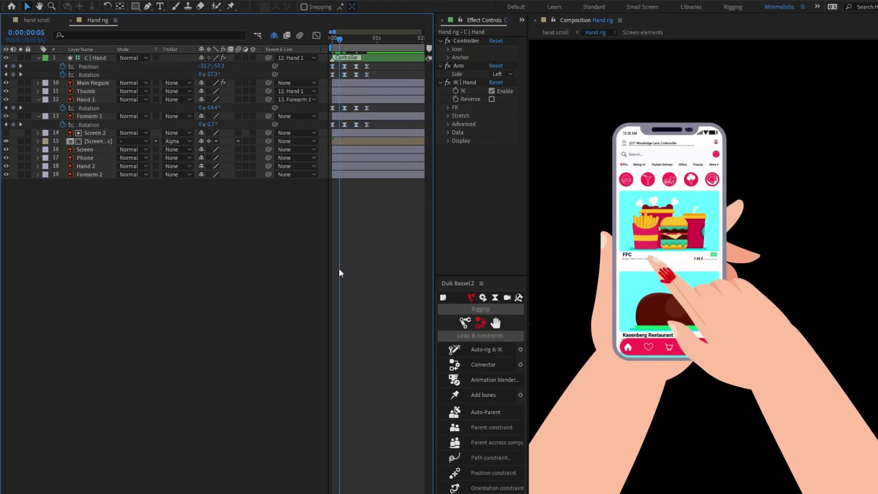
{"action": "key", "text": "Home"}
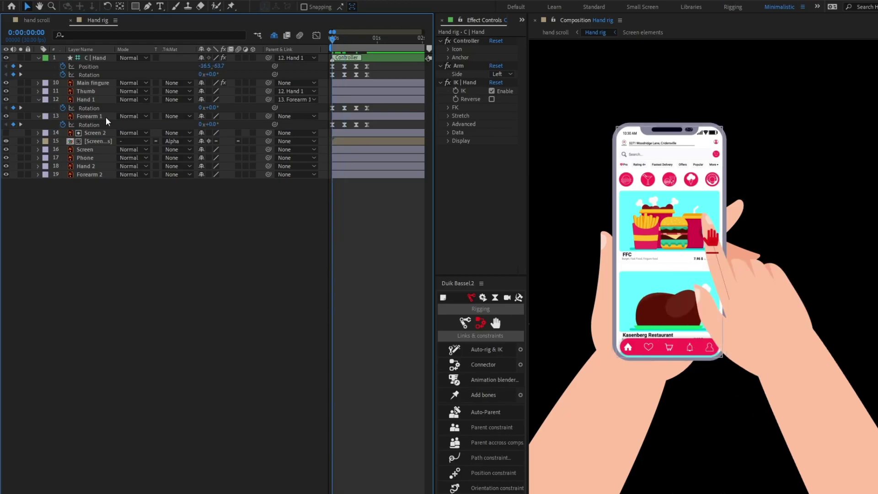
{"action": "left_click", "coordinate": [89, 99]}
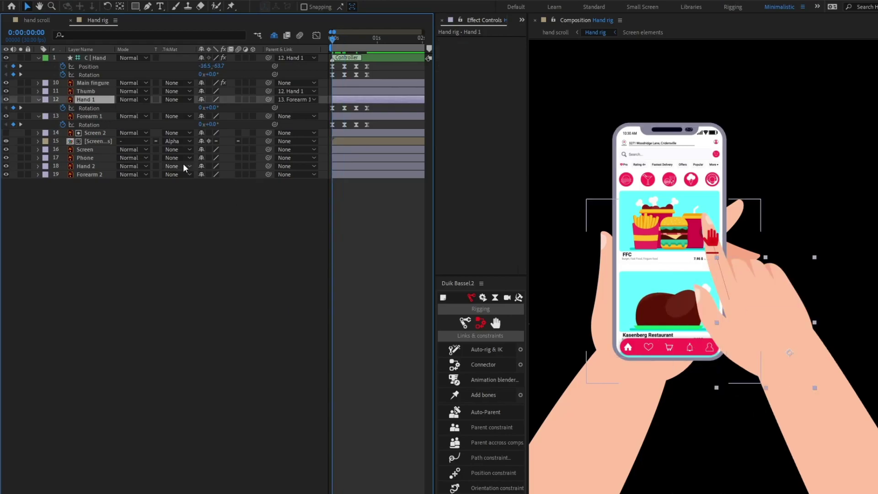
{"action": "key", "text": "p"}
{"action": "left_click", "coordinate": [61, 109]}
{"action": "key", "text": "shift+r"}
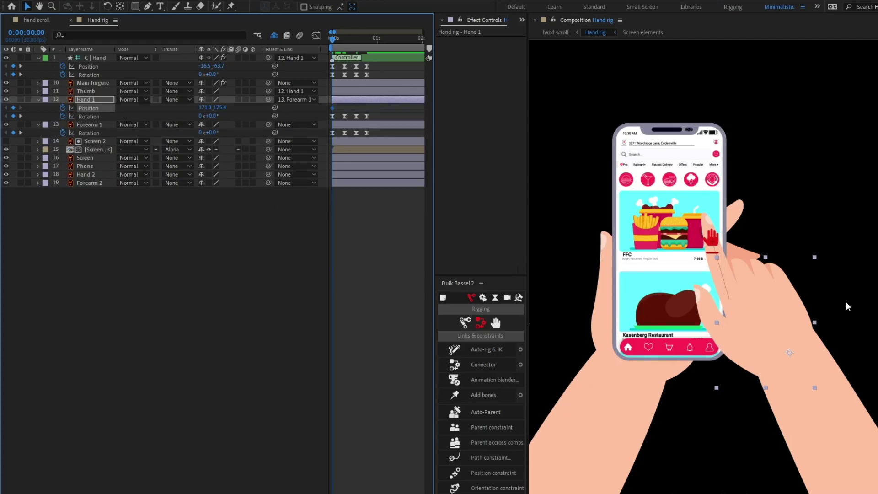
{"action": "key", "text": "k"}
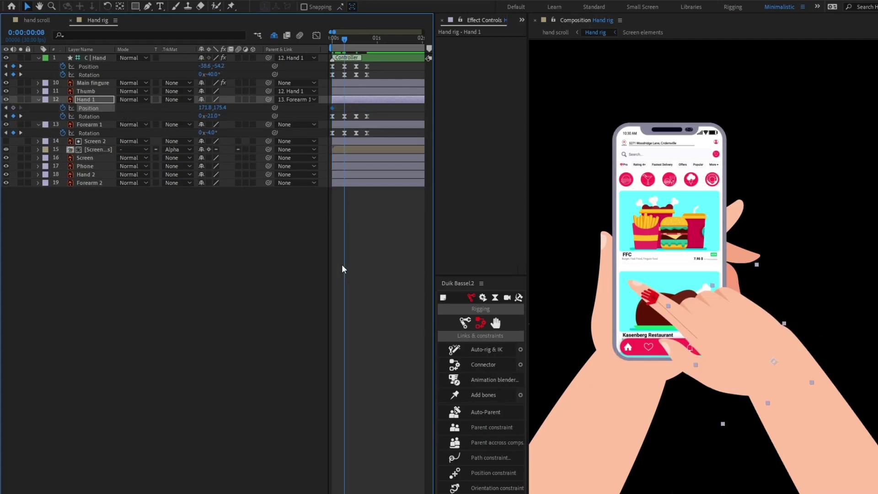
{"action": "key", "text": "Right"}
{"action": "key", "text": "Right"}
{"action": "key", "text": "Right"}
{"action": "key", "text": "Right"}
{"action": "key", "text": "Right"}
{"action": "key", "text": "Right"}
{"action": "key", "text": "Right"}
{"action": "key", "text": "Right"}
{"action": "key", "text": "Right"}
{"action": "key", "text": "Right"}
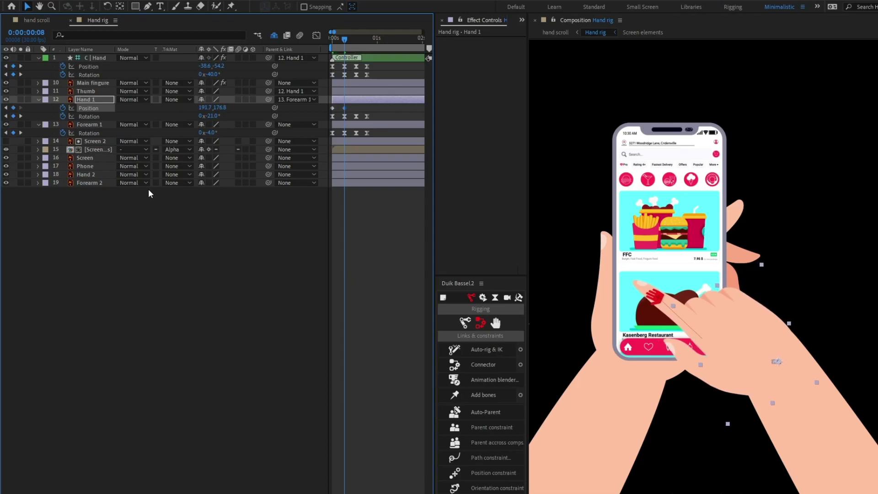
{"action": "key", "text": "k"}
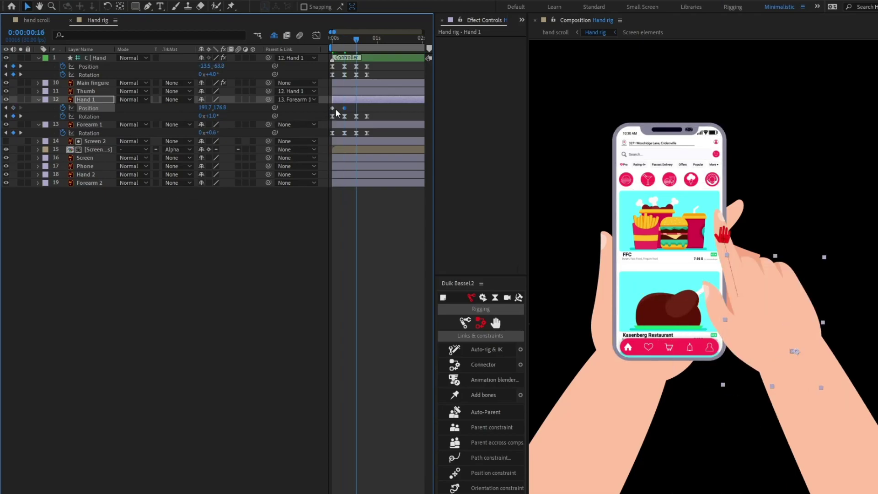
- Paste Hand 1's first position key at frame 16, Easy Ease all three, and preview
{"action": "left_click_drag", "start_coordinate": [338, 105], "coordinate": [325, 111]}
{"action": "key", "text": "ctrl+c"}
{"action": "key", "text": "ctrl+v"}
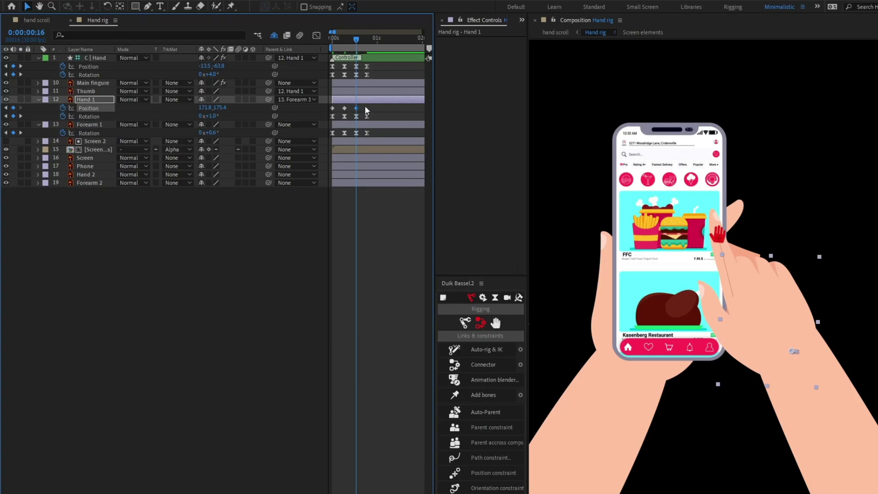
{"action": "left_click_drag", "start_coordinate": [365, 106], "coordinate": [321, 111]}
{"action": "key", "text": "F9"}
{"action": "left_click_drag", "start_coordinate": [348, 41], "coordinate": [321, 44]}
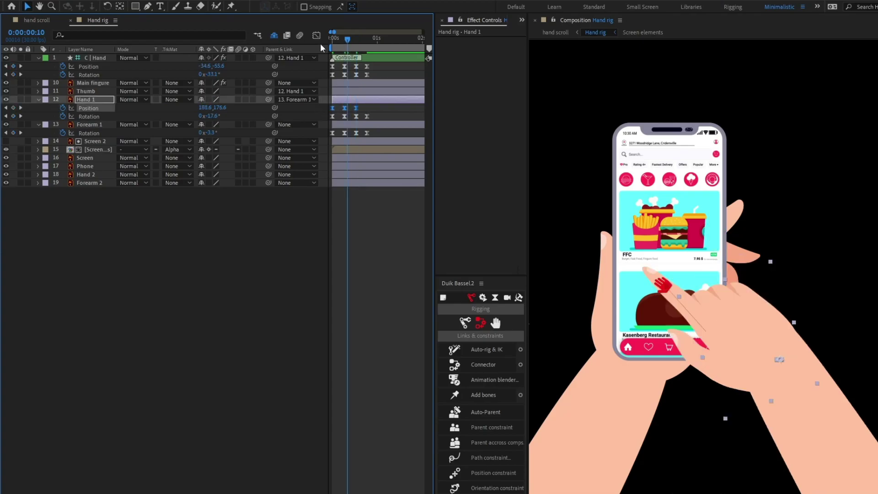
{"action": "key", "text": "space"}
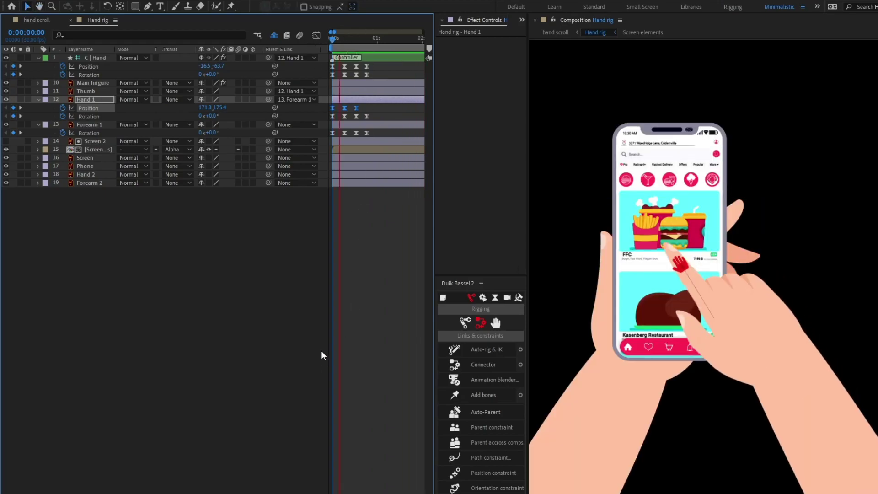
{"action": "left_click_drag", "start_coordinate": [336, 39], "coordinate": [313, 43]}
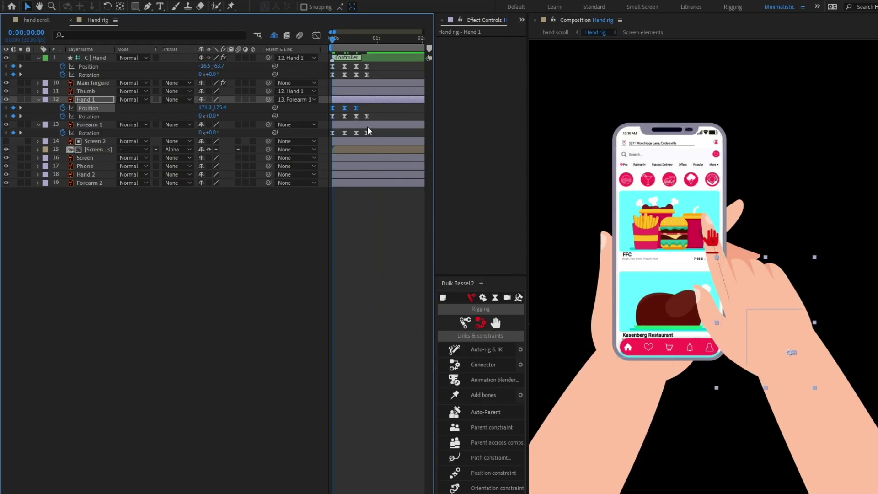
- Shift C | Hand's keyframes later to start at frame 4, with its Rotation keys at frame 5
{"action": "scroll", "coordinate": [390, 238], "scroll_direction": "up", "scroll_amount": 2}
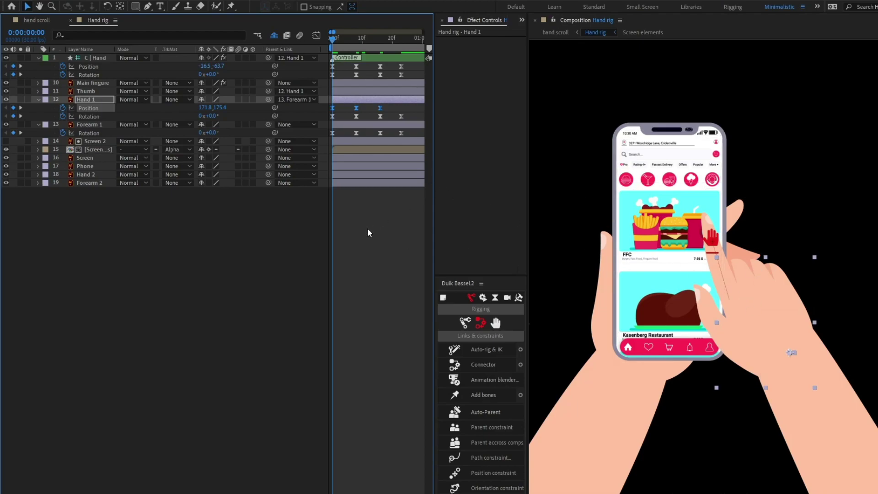
{"action": "left_click_drag", "start_coordinate": [417, 69], "coordinate": [345, 117]}
{"action": "scroll", "coordinate": [336, 116], "scroll_direction": "up", "scroll_amount": 1}
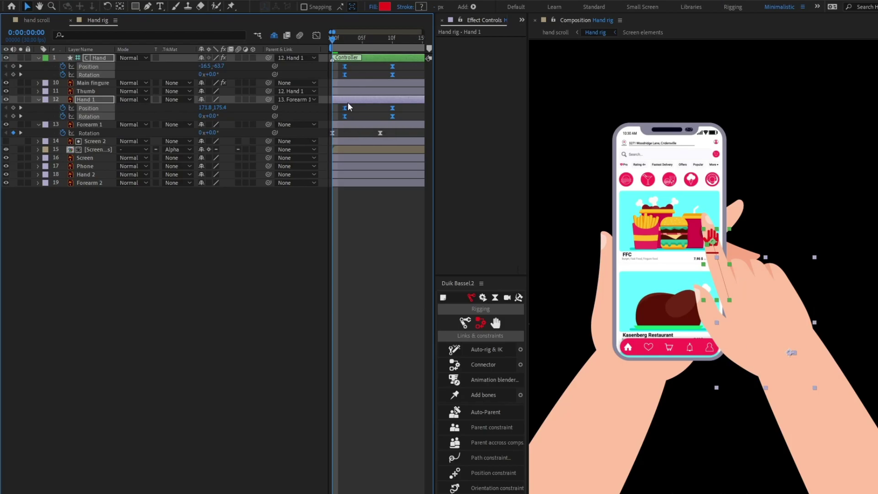
{"action": "scroll", "coordinate": [367, 80], "scroll_direction": "down", "scroll_amount": 2}
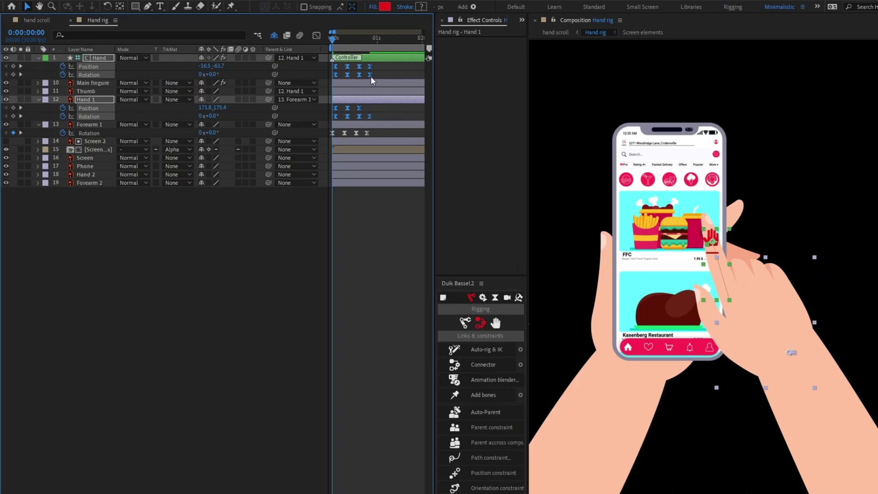
{"action": "left_click_drag", "start_coordinate": [382, 65], "coordinate": [329, 76]}
{"action": "key", "text": "Page_Down"}
{"action": "key", "text": "Page_Down"}
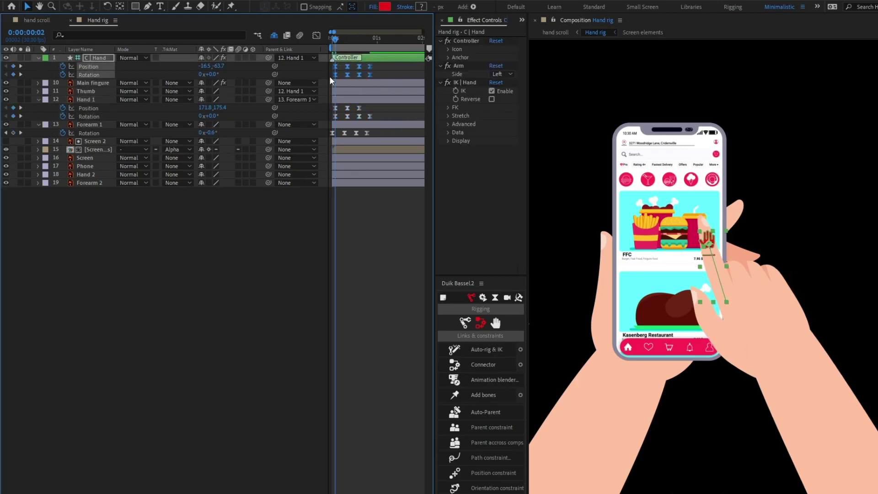
{"action": "scroll", "coordinate": [331, 82], "scroll_direction": "up", "scroll_amount": 2}
{"action": "key", "text": "Page_Down"}
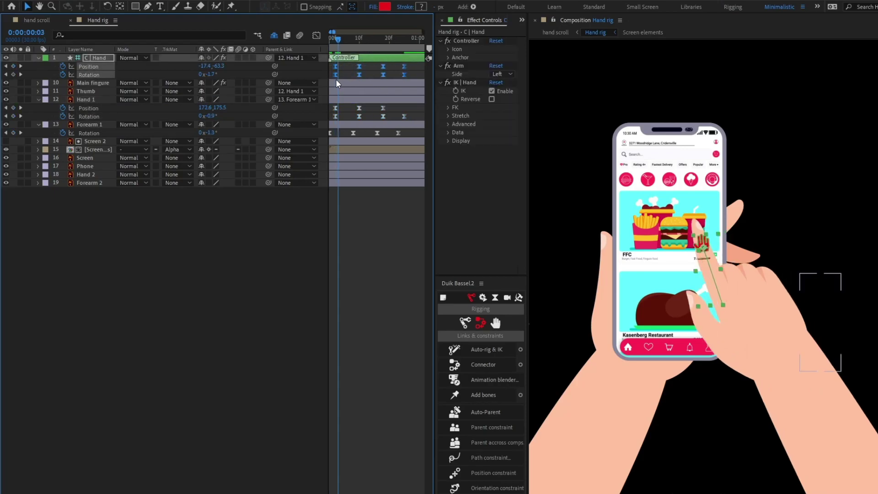
{"action": "left_click_drag", "start_coordinate": [336, 75], "coordinate": [344, 78]}
{"action": "key", "text": "Page_Down"}
{"action": "key", "text": "minus"}
{"action": "key", "text": "equal"}
{"action": "key", "text": "equal"}
{"action": "key", "text": "minus"}
{"action": "key", "text": "minus"}
- Preview the tap and end the work area at 0:00:01:12 with N
{"action": "left_click_drag", "start_coordinate": [339, 40], "coordinate": [327, 43]}
{"action": "key", "text": "space"}
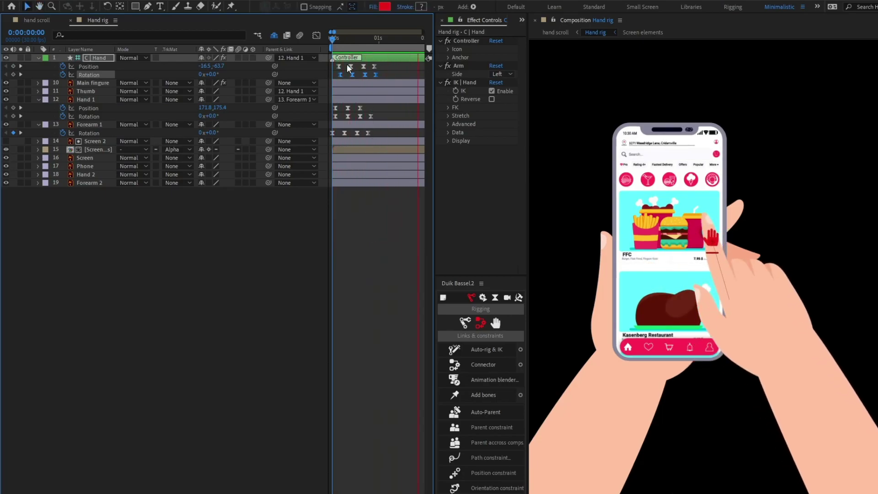
{"action": "mouse_move", "coordinate": [333, 39]}
{"action": "left_mouse_down"}
{"action": "mouse_move", "coordinate": [397, 42]}
{"action": "mouse_move", "coordinate": [333, 43]}
{"action": "mouse_move", "coordinate": [346, 48]}
{"action": "left_mouse_up"}
{"action": "key", "text": "n"}
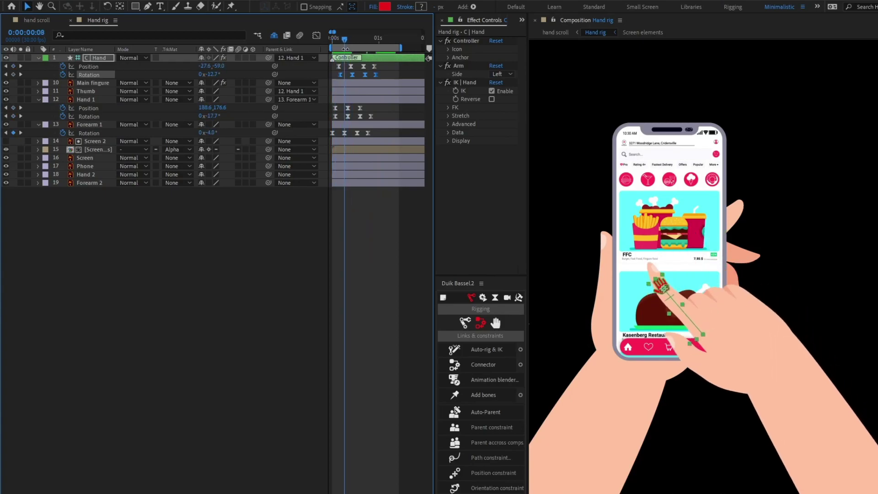
{"action": "key", "text": "Page_Down"}
{"action": "key", "text": "Page_Down"}
{"action": "key", "text": "Page_Down"}
{"action": "left_click", "coordinate": [369, 234]}
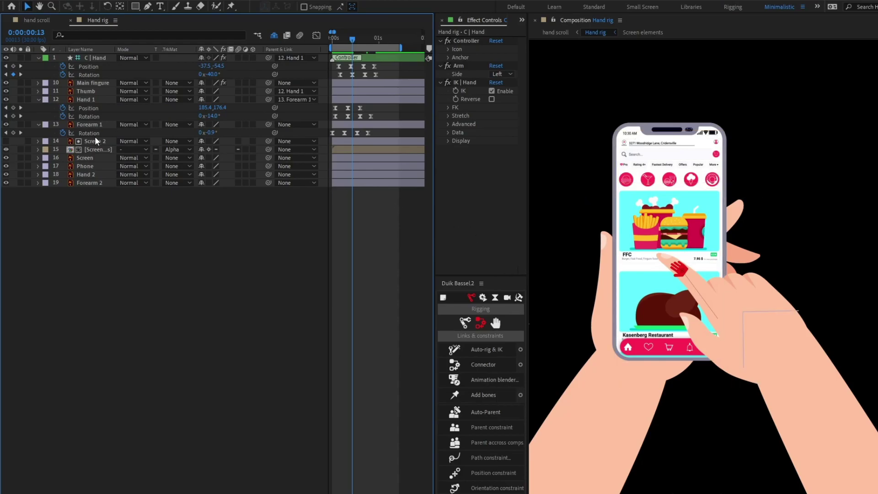
- Open the Screen elements precomp and frame the Scroll card strip
{"action": "left_click", "coordinate": [95, 152]}
{"action": "double_click", "coordinate": [95, 153]}
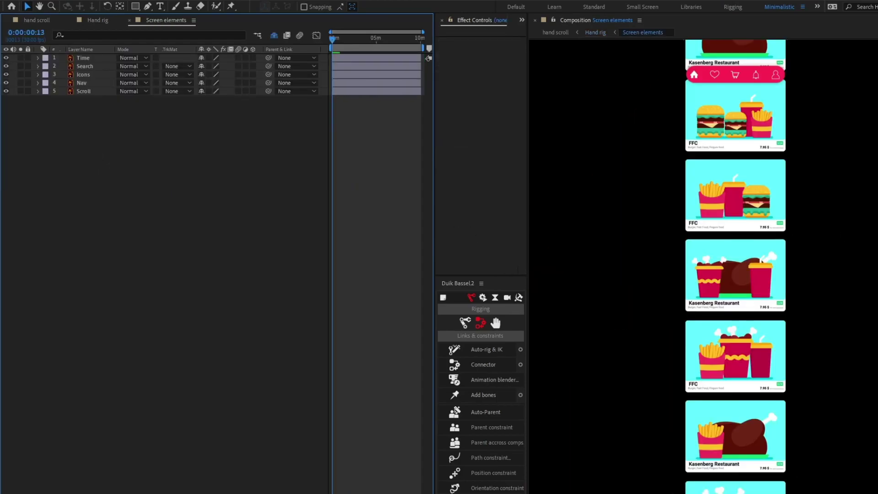
{"action": "left_click_drag", "start_coordinate": [772, 158], "coordinate": [755, 244]}
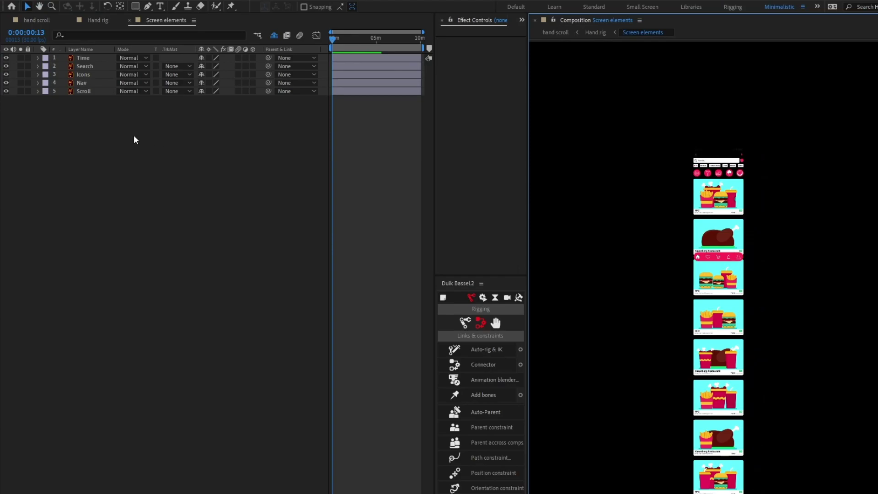
{"action": "left_click", "coordinate": [83, 91]}
{"action": "scroll", "coordinate": [770, 228], "scroll_direction": "up", "scroll_amount": 2}
{"action": "scroll", "coordinate": [769, 183], "scroll_direction": "down", "scroll_amount": 1}
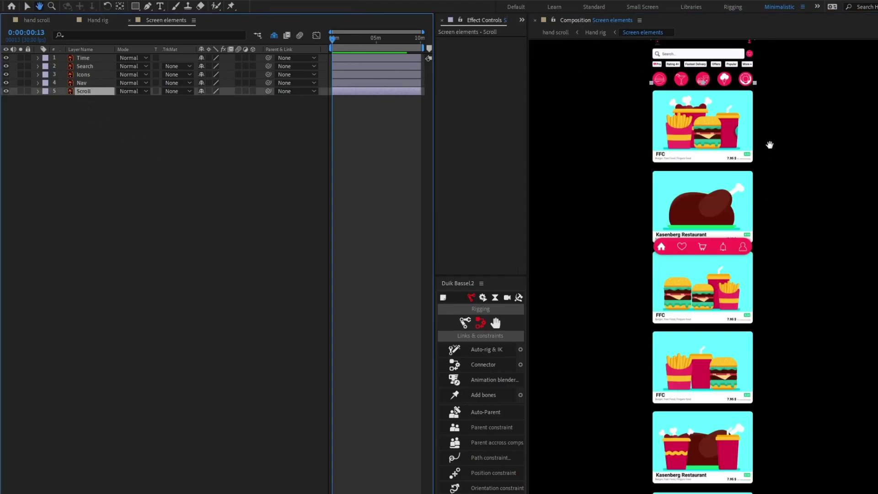
{"action": "left_click_drag", "start_coordinate": [770, 145], "coordinate": [787, 234]}
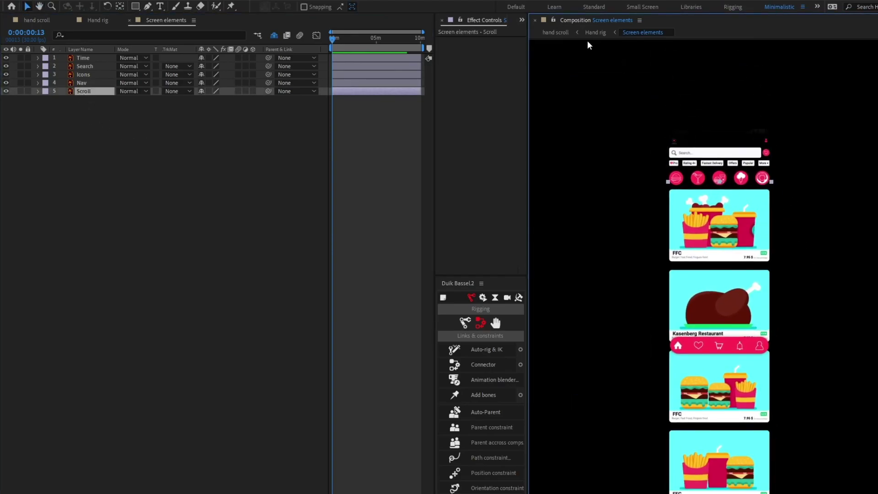
{"action": "left_click", "coordinate": [376, 165]}
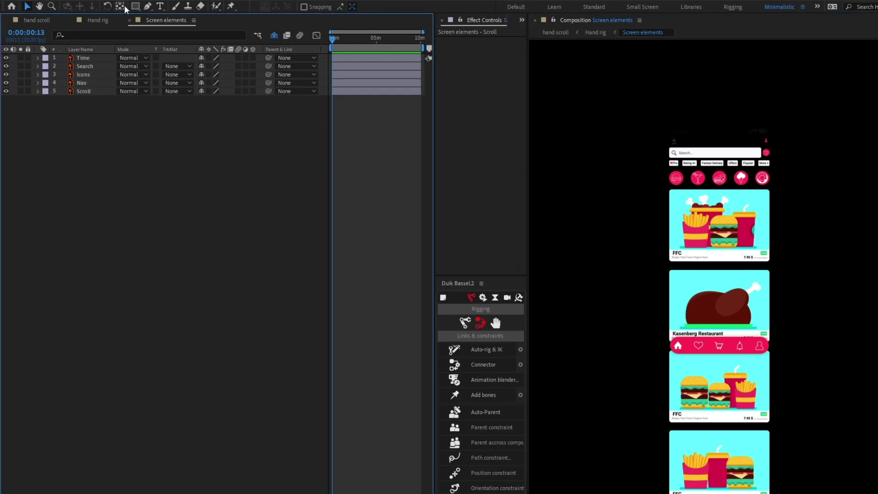
- Draw a rectangle over the phone's content, place it above Scroll, and set Scroll's matte to Alpha Matte
{"action": "key", "text": "q"}
{"action": "mouse_move", "coordinate": [637, 187]}
{"action": "left_mouse_down"}
{"action": "mouse_move", "coordinate": [693, 264]}
{"action": "mouse_move", "coordinate": [868, 441]}
{"action": "left_mouse_up"}
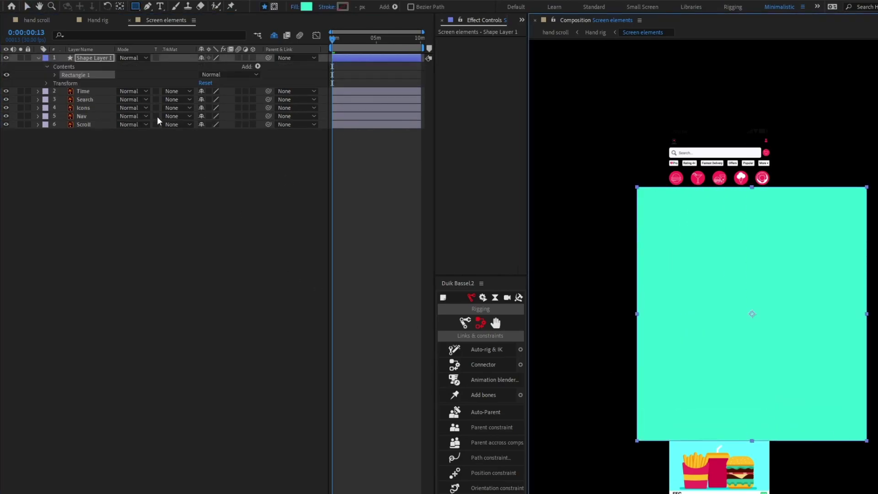
{"action": "left_click_drag", "start_coordinate": [93, 56], "coordinate": [104, 123]}
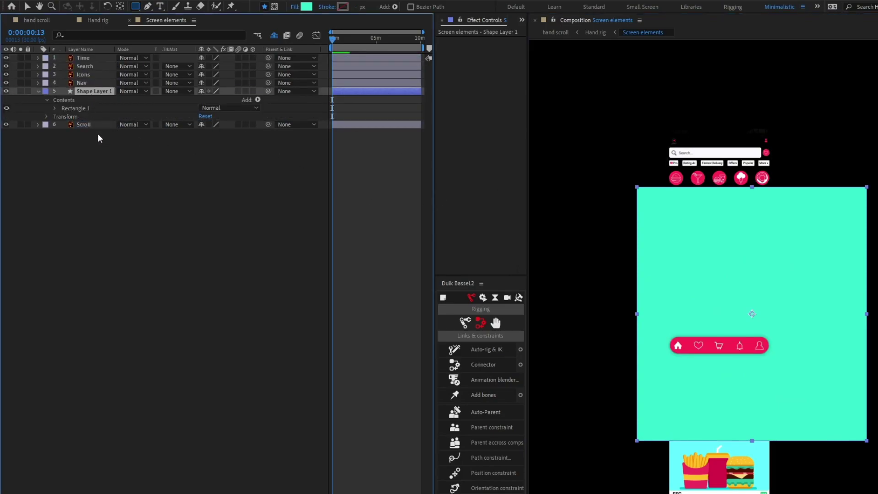
{"action": "left_click", "coordinate": [93, 126]}
{"action": "left_click", "coordinate": [187, 125]}
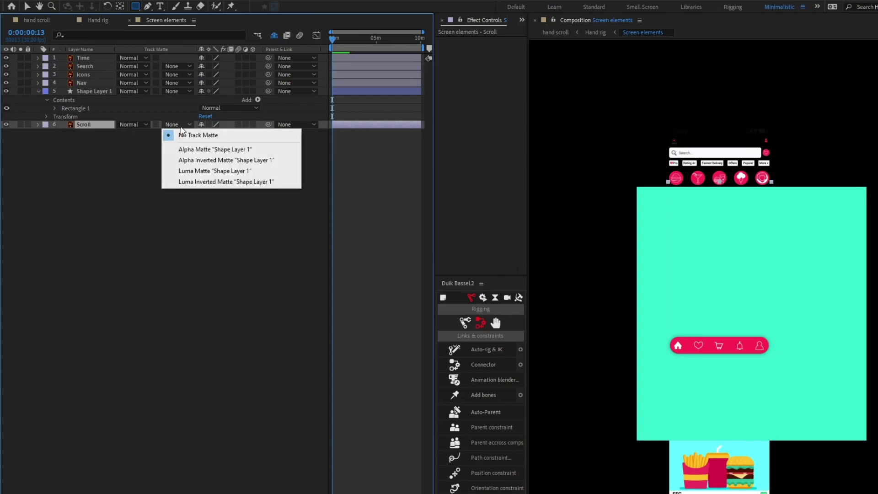
{"action": "left_click", "coordinate": [190, 147]}
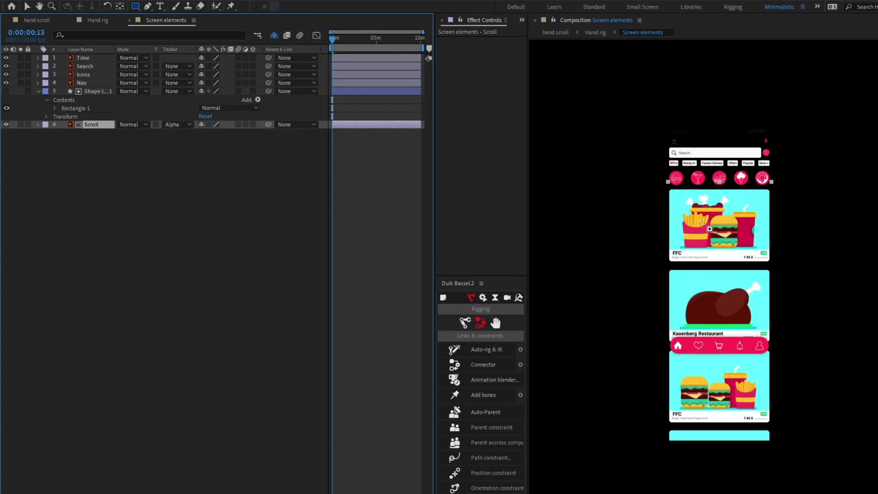
{"action": "scroll", "coordinate": [710, 224], "scroll_direction": "down", "scroll_amount": 1}
{"action": "scroll", "coordinate": [710, 225], "scroll_direction": "up", "scroll_amount": 1}
{"action": "scroll", "coordinate": [713, 272], "scroll_direction": "down", "scroll_amount": 1}
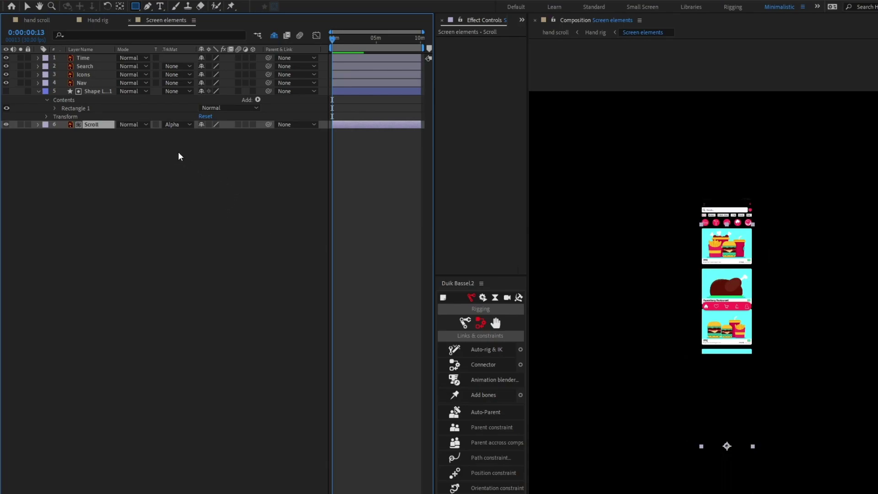
- Add a starting Position keyframe on the Scroll layer at Y 2897.5
{"action": "key", "text": "p"}
{"action": "key", "text": "equal"}
{"action": "key", "text": "equal"}
{"action": "key", "text": "equal"}
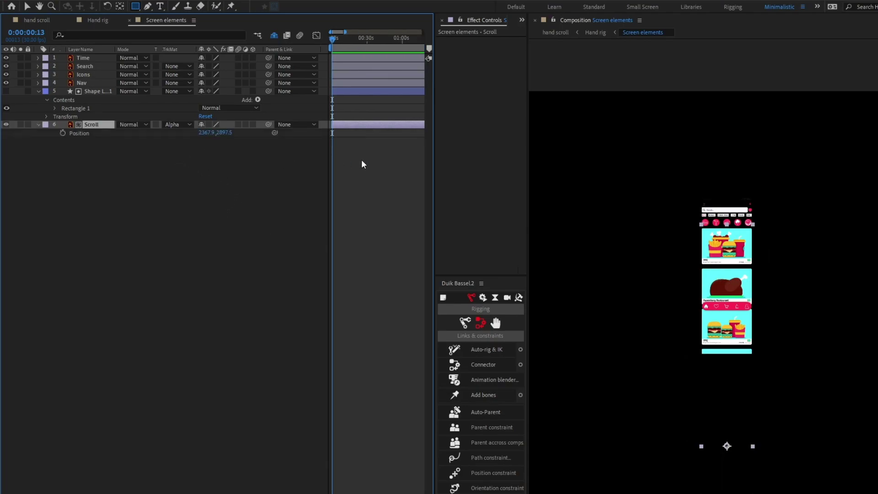
{"action": "key", "text": "equal"}
{"action": "key", "text": "equal"}
{"action": "left_click", "coordinate": [63, 132]}
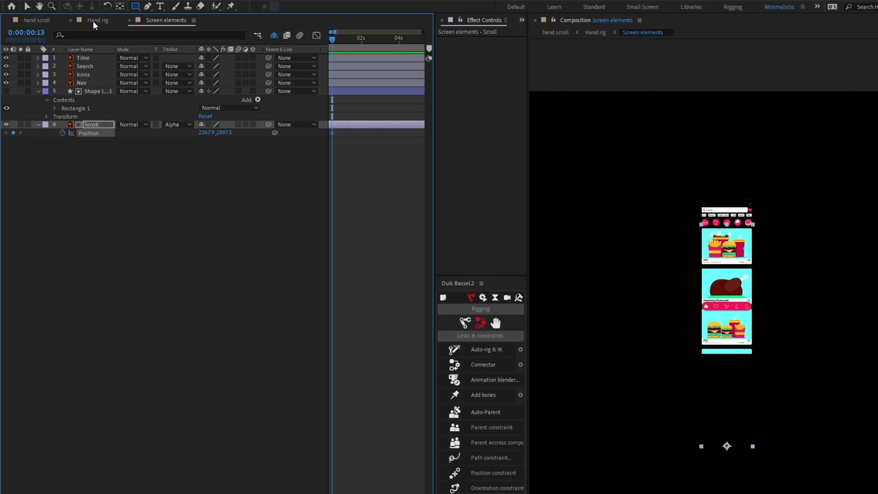
- At 0:00:01:03, slide the food-card strip up to Y 1553.5
{"action": "left_click", "coordinate": [44, 37]}
{"action": "type", "text": "+2"}
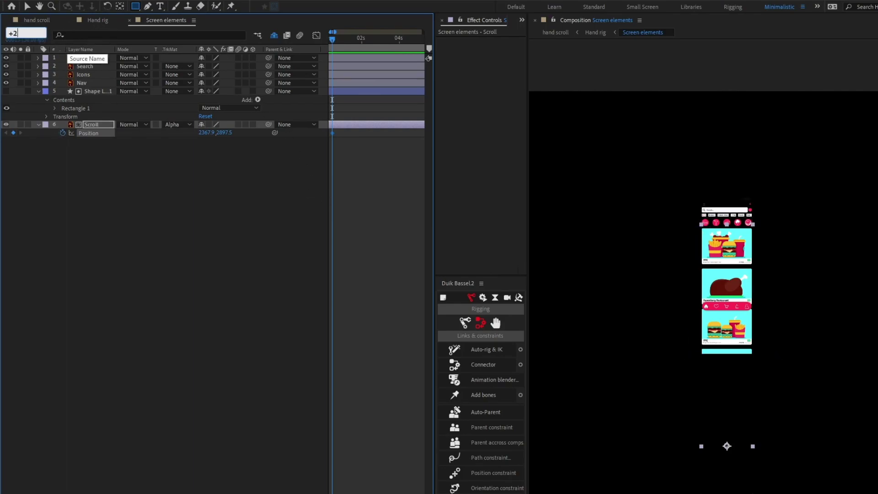
{"action": "key", "text": "Return"}
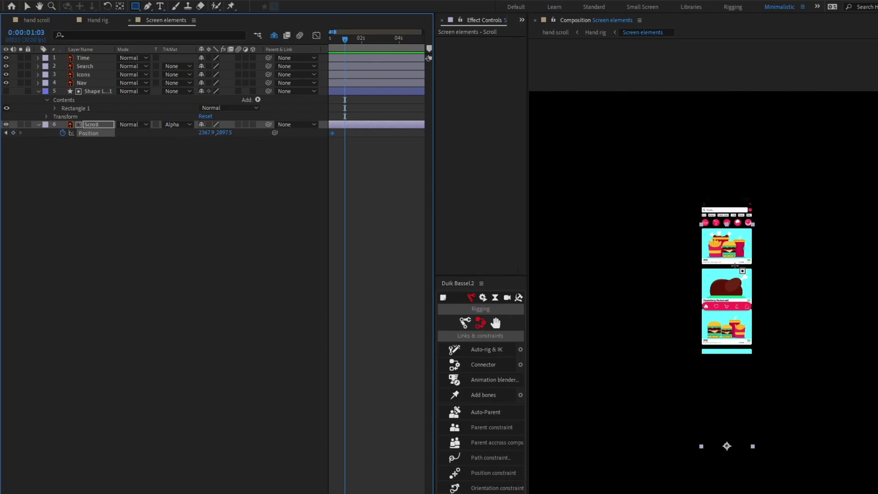
{"action": "key", "text": "v"}
{"action": "left_click_drag", "start_coordinate": [733, 271], "coordinate": [715, 103]}
{"action": "mouse_move", "coordinate": [723, 253]}
{"action": "left_mouse_down"}
{"action": "mouse_move", "coordinate": [723, 244]}
{"action": "mouse_move", "coordinate": [724, 253]}
{"action": "left_mouse_up"}
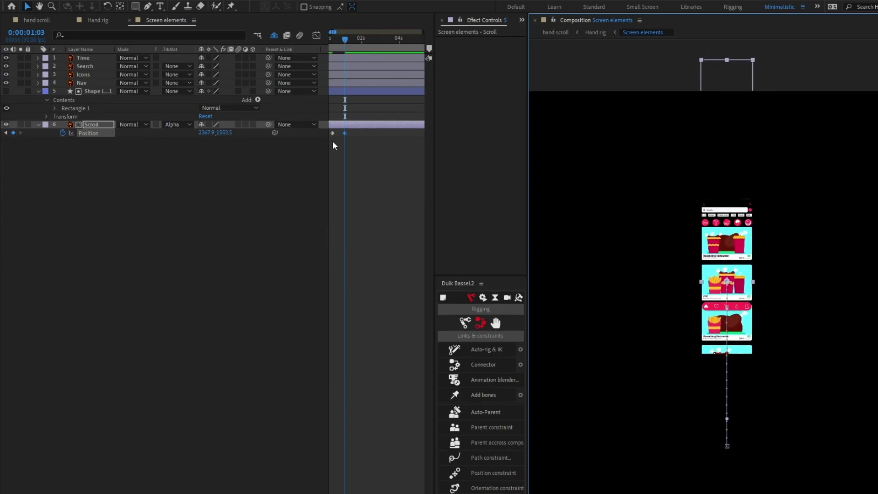
- Select the second Position keyframe and inspect its eased speed curve in the Graph Editor
{"action": "mouse_move", "coordinate": [351, 129]}
{"action": "left_mouse_down"}
{"action": "mouse_move", "coordinate": [330, 139]}
{"action": "mouse_move", "coordinate": [349, 136]}
{"action": "left_mouse_up"}
{"action": "left_click", "coordinate": [348, 132]}
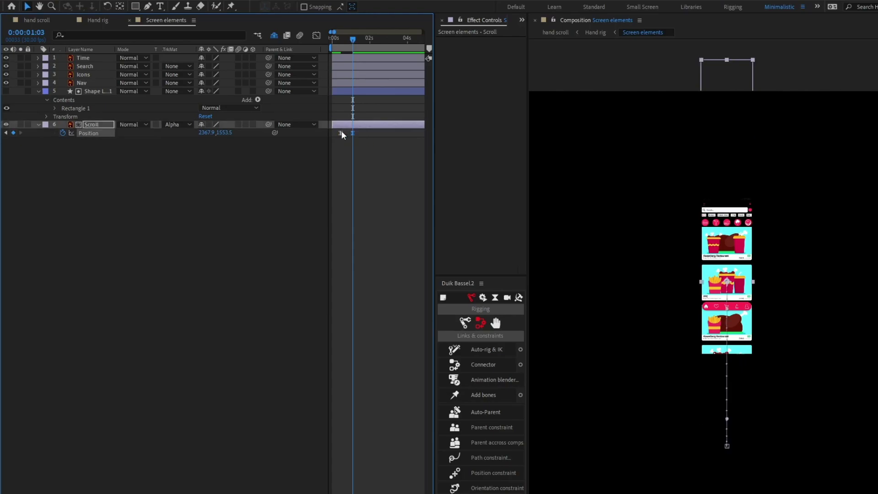
{"action": "left_click", "coordinate": [315, 35]}
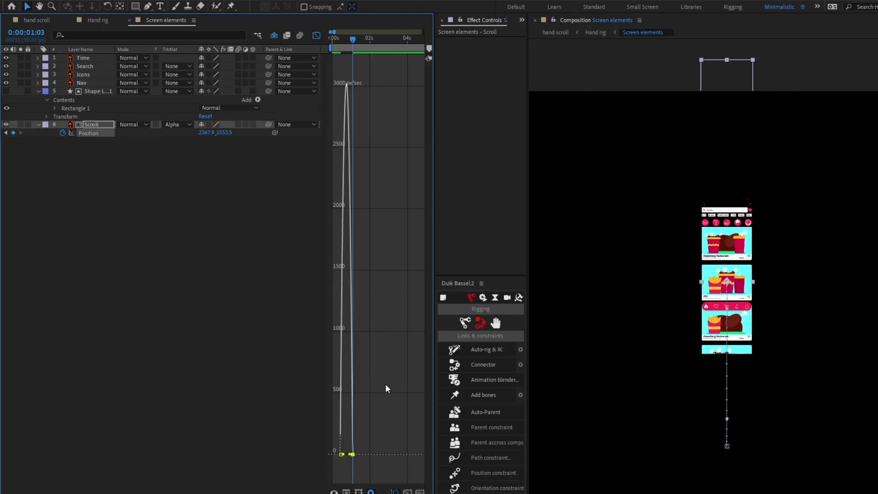
{"action": "key", "text": "equal"}
{"action": "key", "text": "equal"}
{"action": "mouse_move", "coordinate": [377, 444]}
{"action": "left_mouse_down"}
{"action": "mouse_move", "coordinate": [415, 445]}
{"action": "mouse_move", "coordinate": [374, 454]}
{"action": "left_mouse_up"}
{"action": "left_click", "coordinate": [313, 35]}
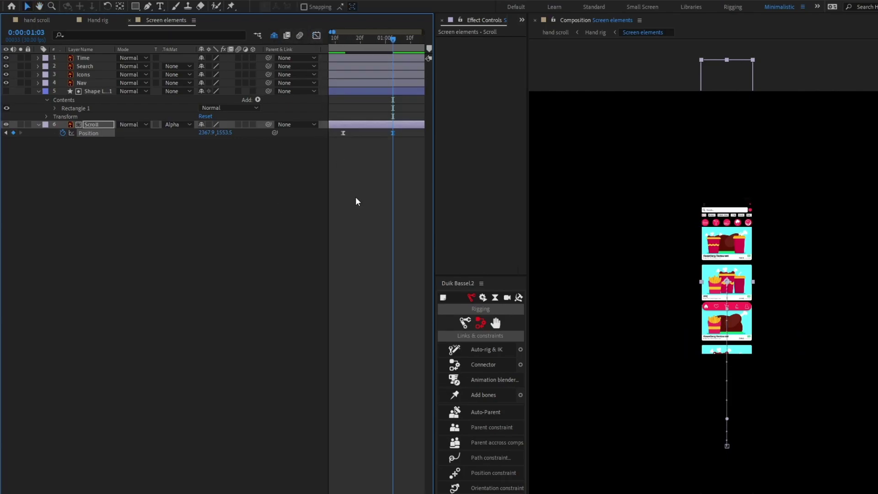
- Deselect the Scroll layer and return to the Hand rig composition
{"action": "left_click", "coordinate": [370, 232]}
{"action": "scroll", "coordinate": [366, 232], "scroll_direction": "right", "scroll_amount": 3}
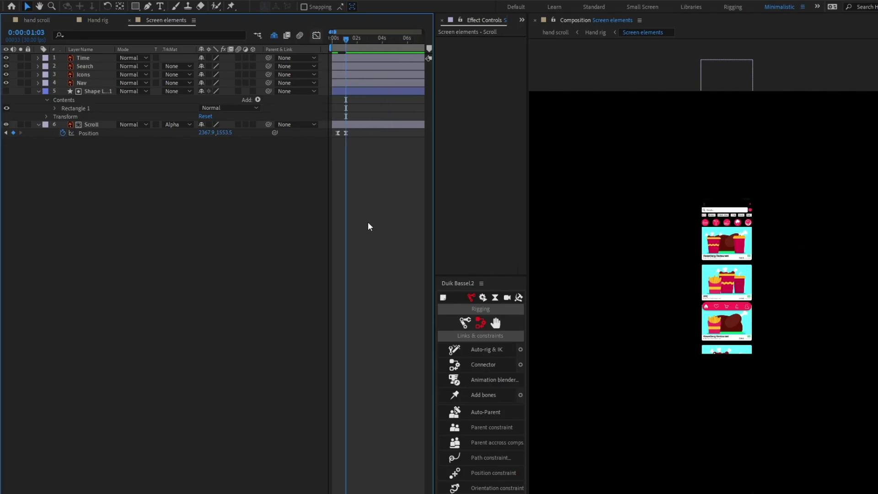
{"action": "left_click", "coordinate": [96, 21]}
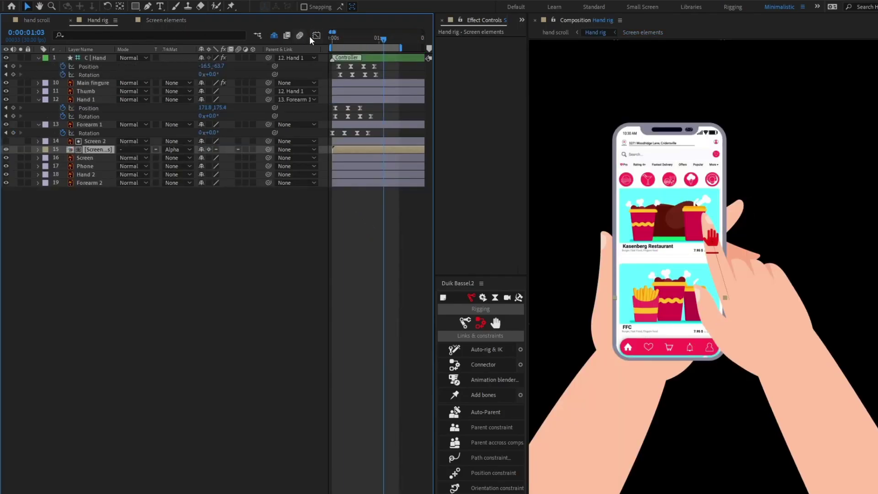
- Preview the Hand rig animation from frame 0 with the viewer zoomed out
{"action": "left_click", "coordinate": [326, 42]}
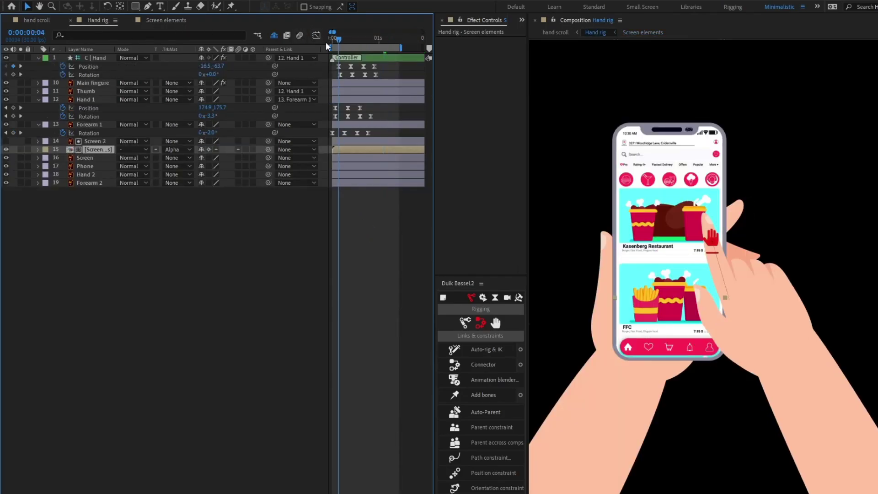
{"action": "scroll", "coordinate": [740, 165], "scroll_direction": "down", "scroll_amount": 2}
{"action": "key", "text": "space"}
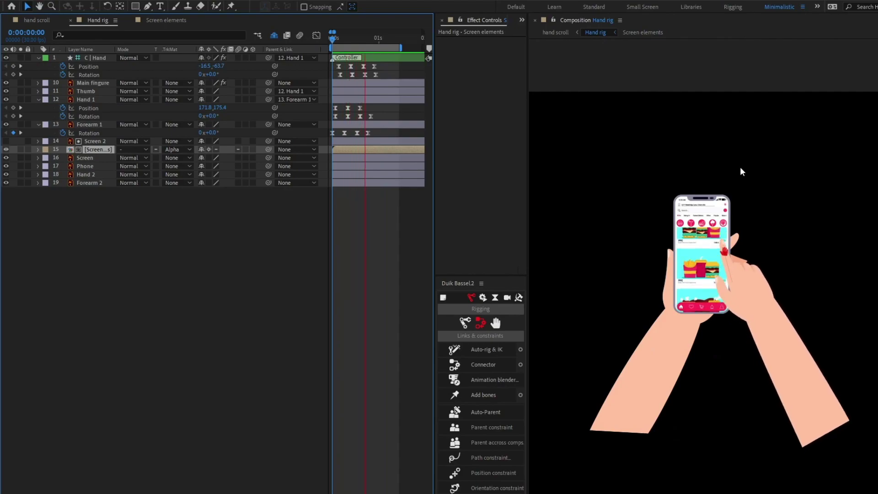